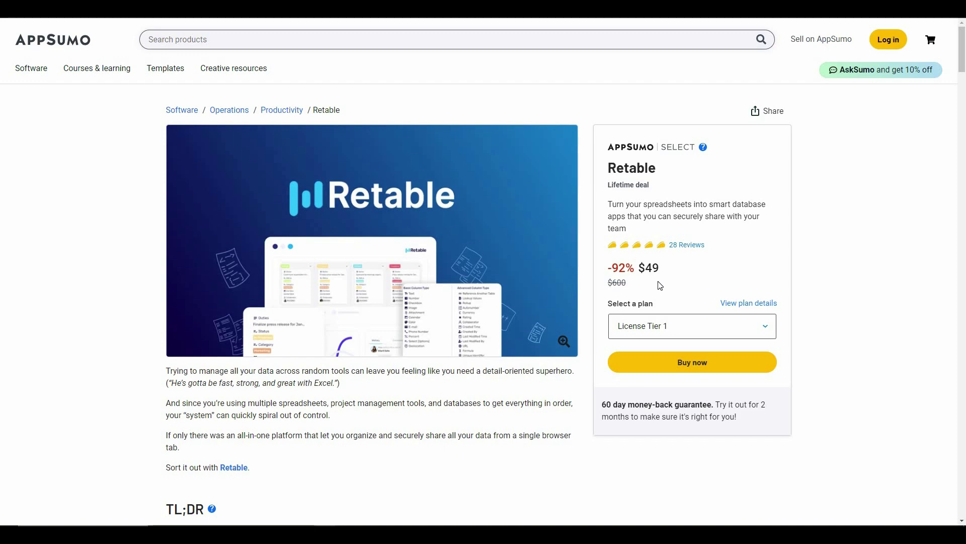
Review Retable's lifetime deal overview, included features and license tiers, and the plans on Retable's own pricing page
scroll(263, 242, "down", 10)
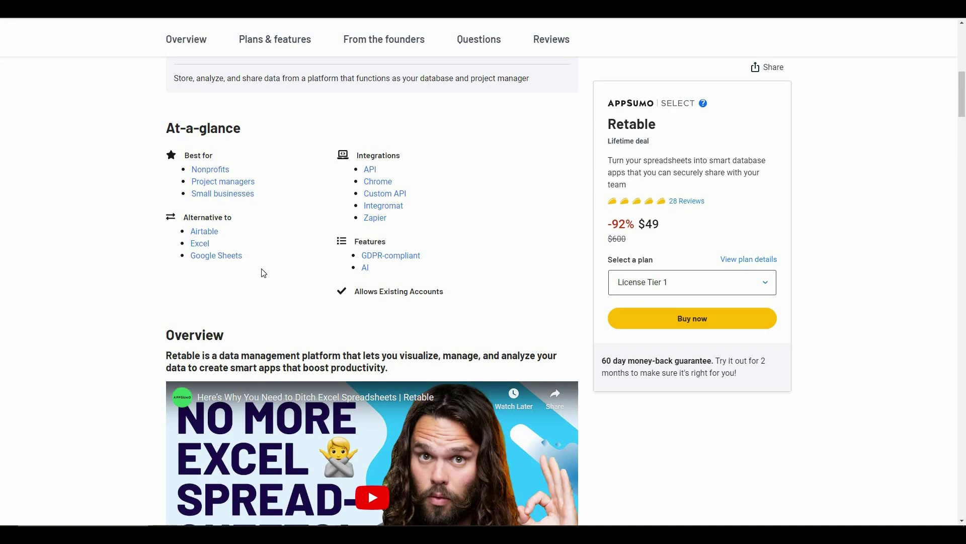
scroll(262, 270, "down", 20)
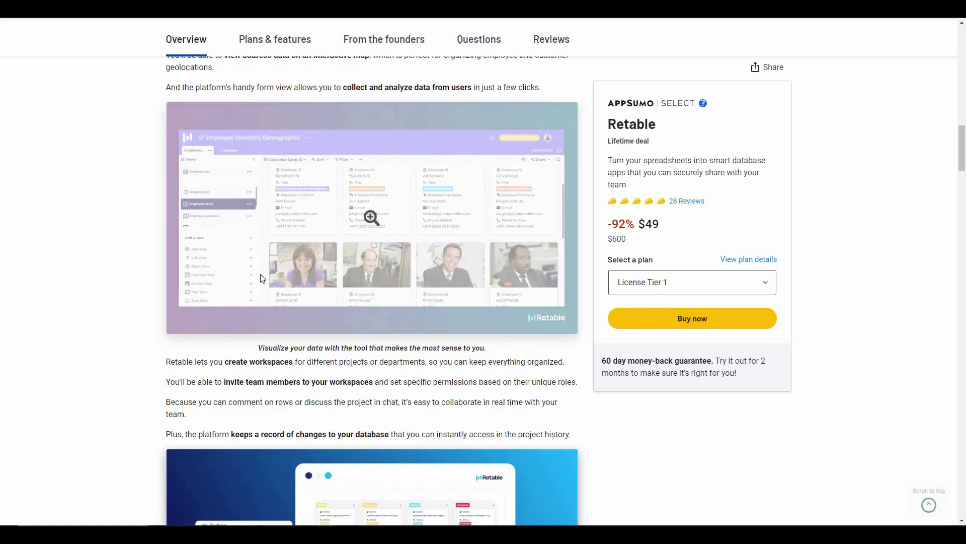
scroll(258, 279, "down", 19)
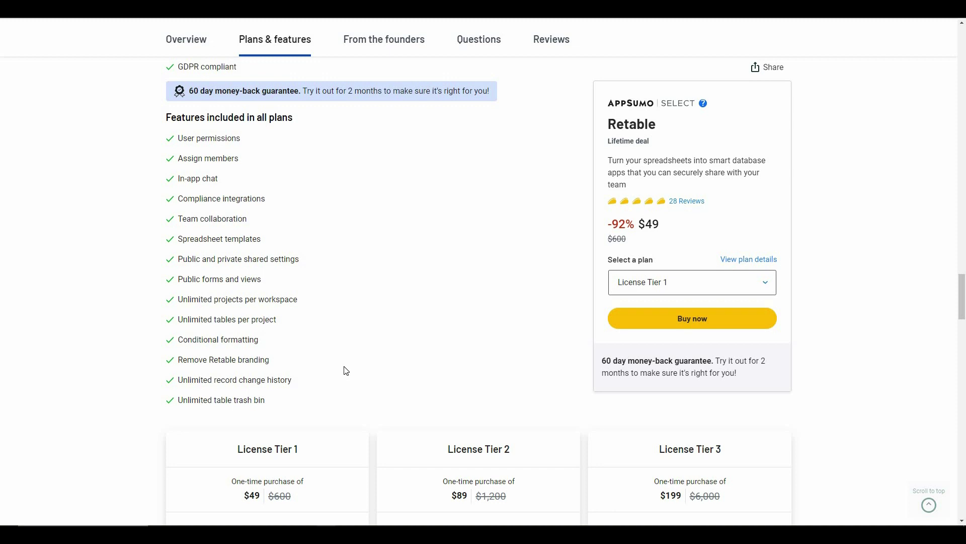
scroll(327, 361, "down", 3)
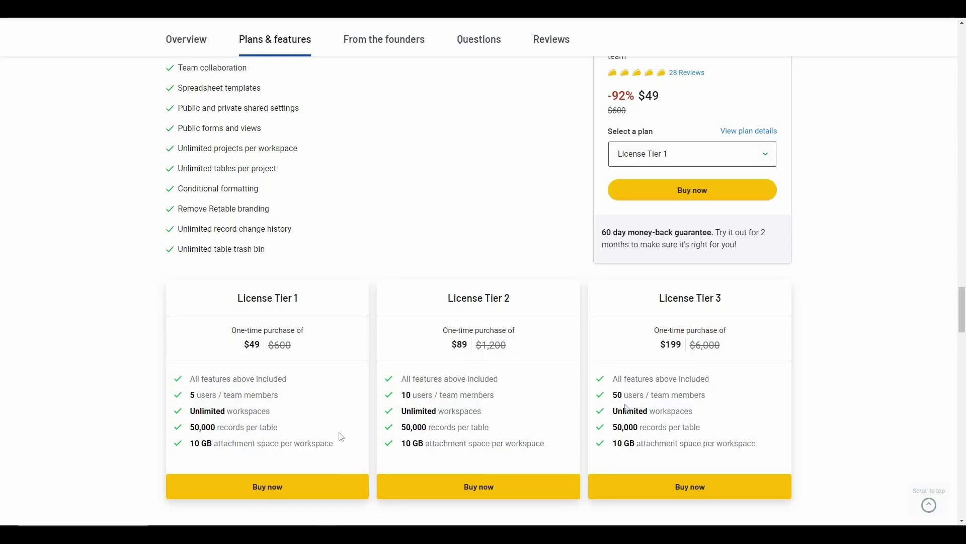
scroll(341, 436, "up", 8)
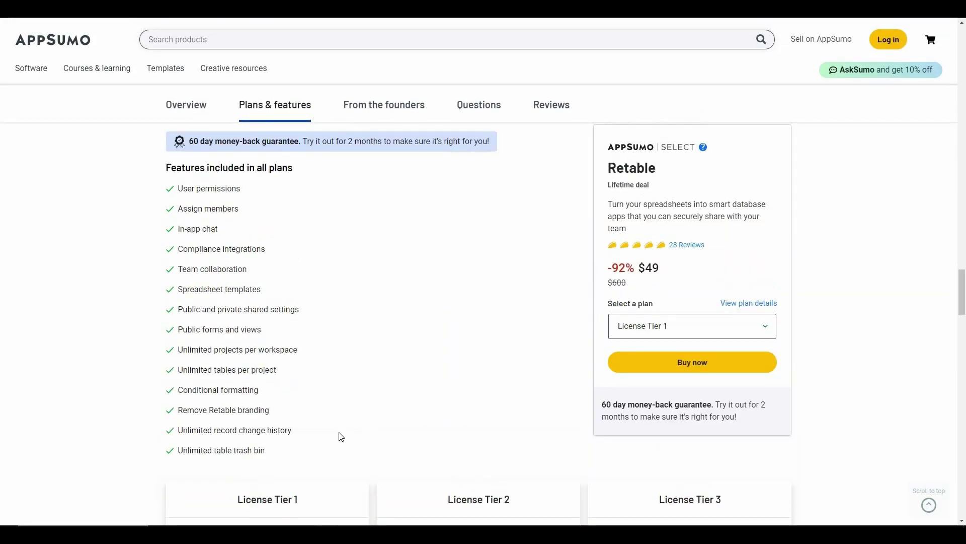
scroll(340, 436, "up", 10)
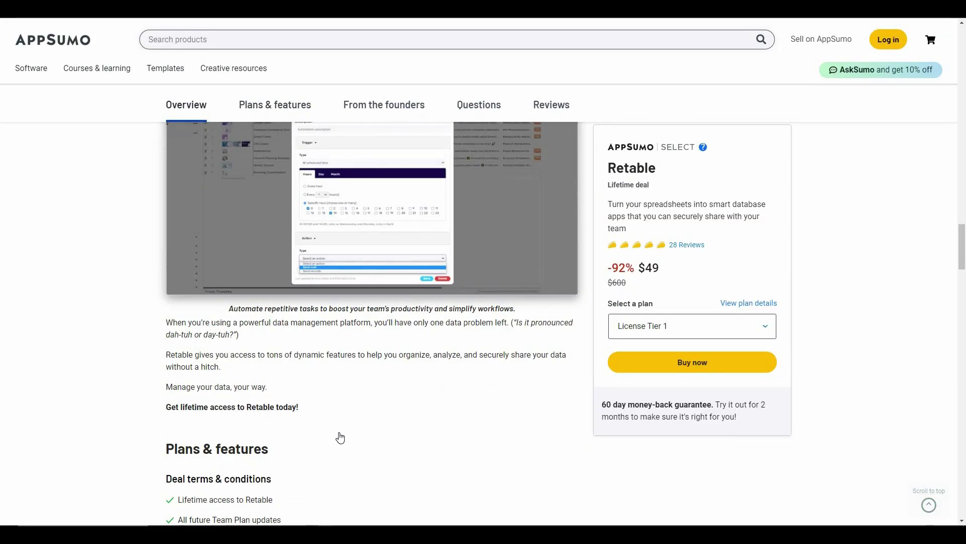
scroll(340, 435, "up", 6)
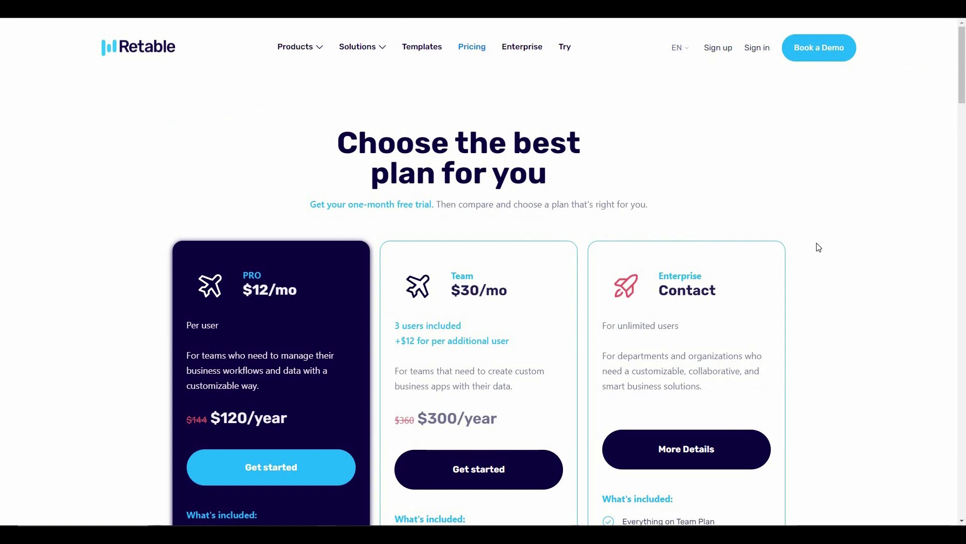
scroll(795, 250, "down", 2)
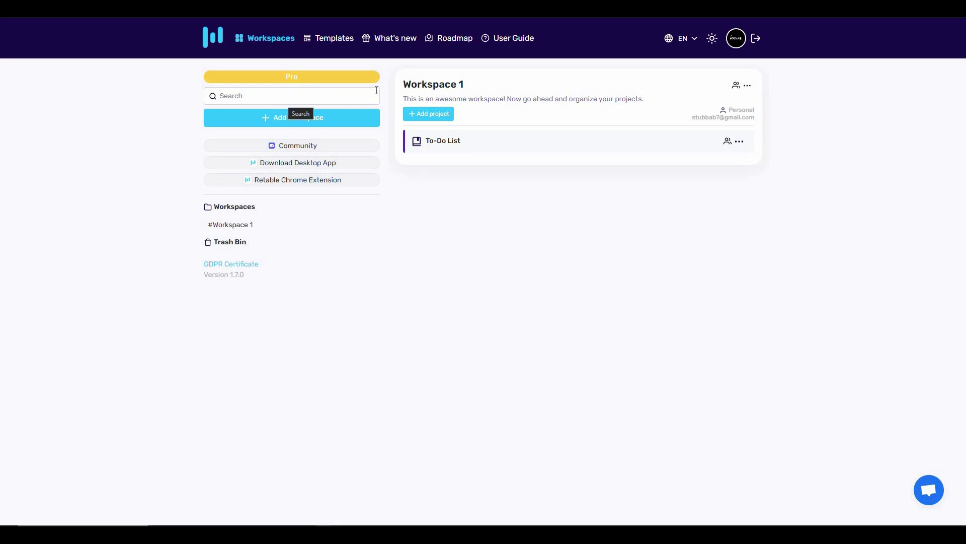
Start a new project in Workspace 1 and name it Project 1
left_click(434, 116)
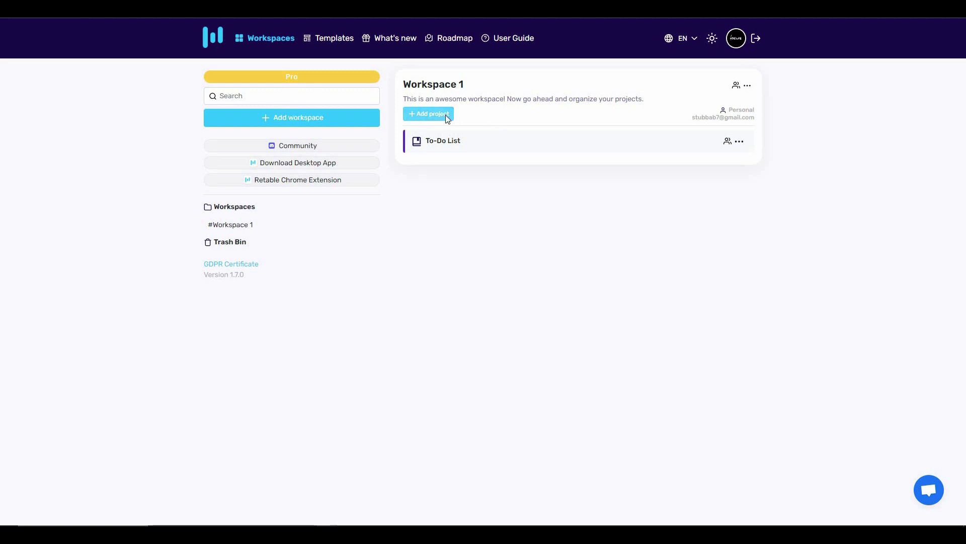
left_click(273, 297)
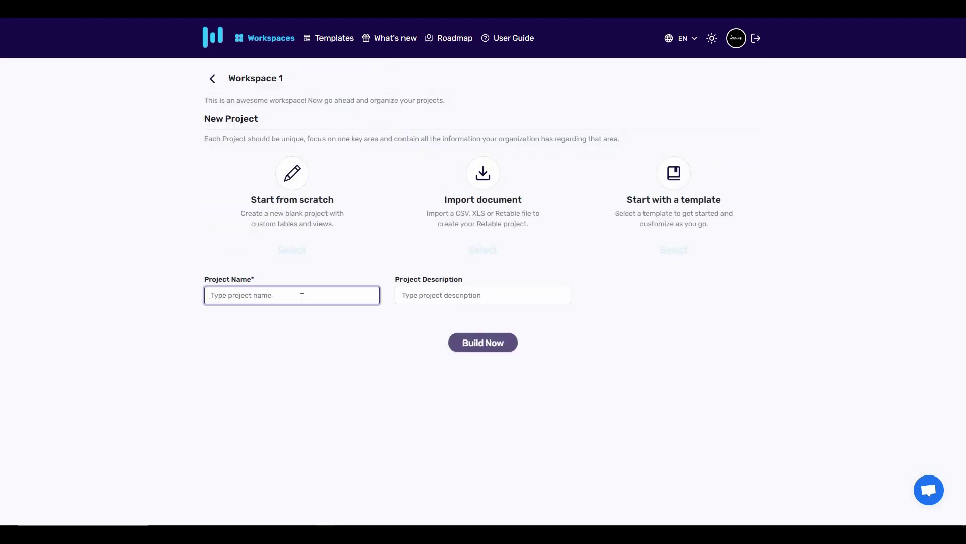
left_click(365, 319)
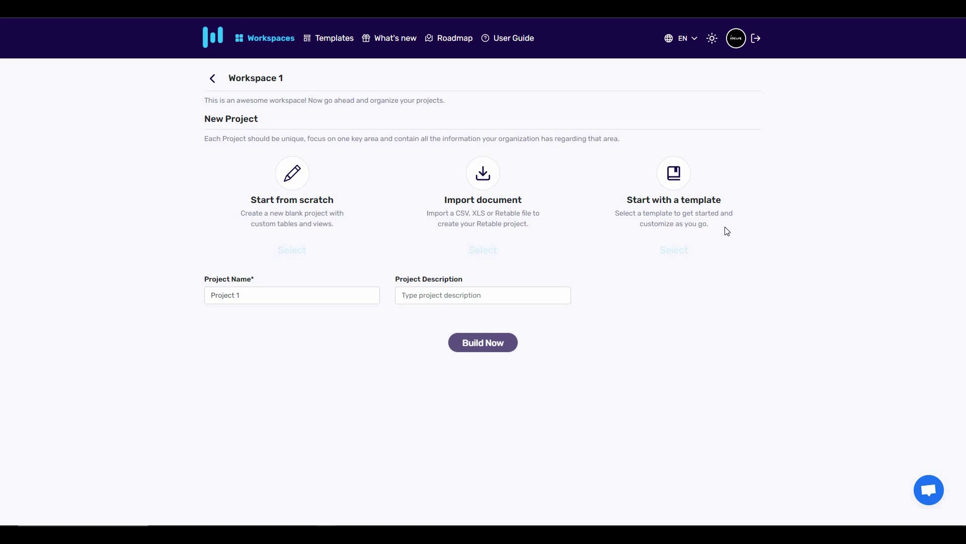
Search the template archive for "social" and build the project from the Social Media Planning template
left_click(675, 176)
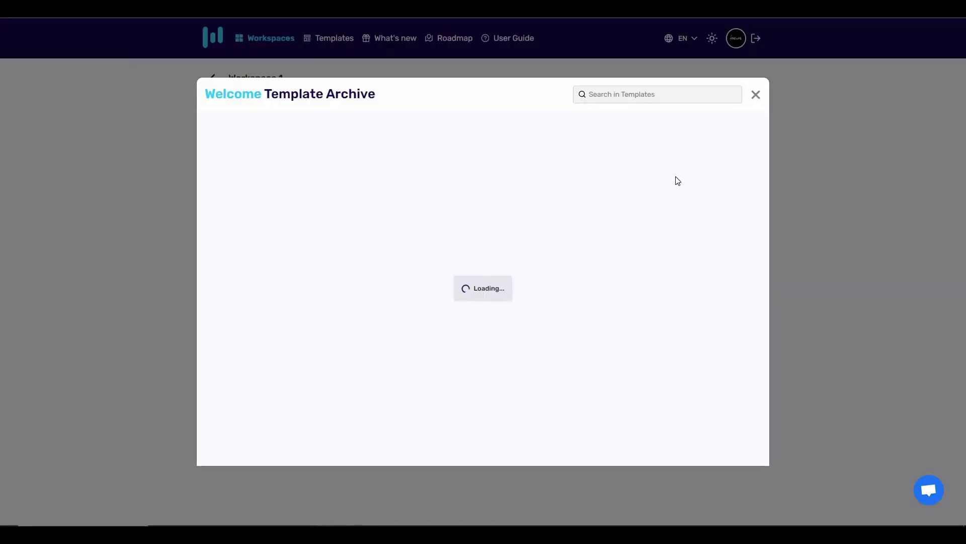
scroll(483, 242, "down", 10)
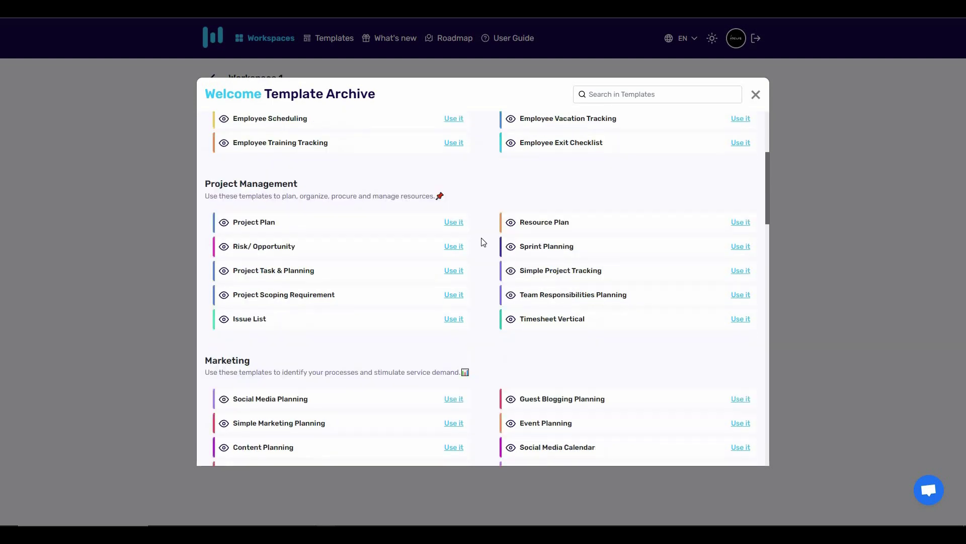
scroll(484, 242, "down", 9)
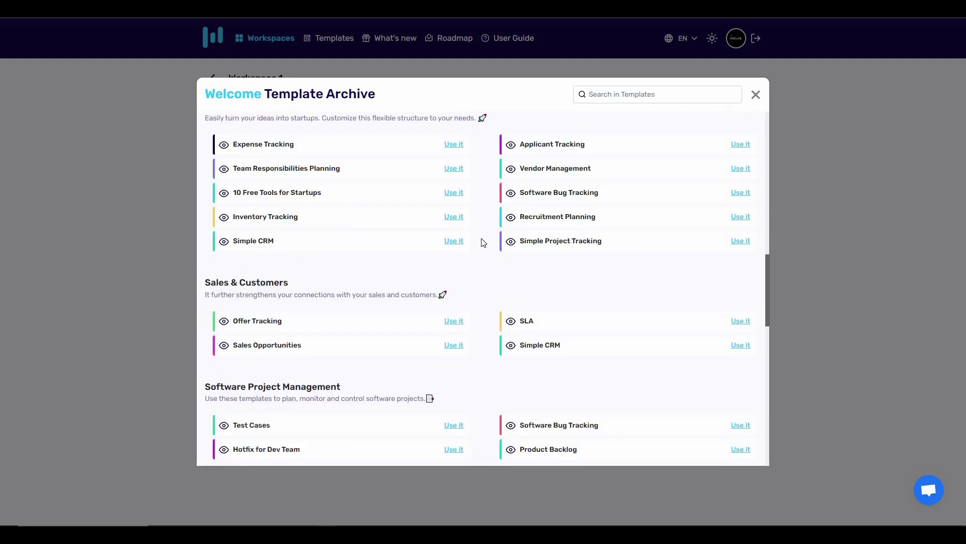
scroll(482, 246, "down", 8)
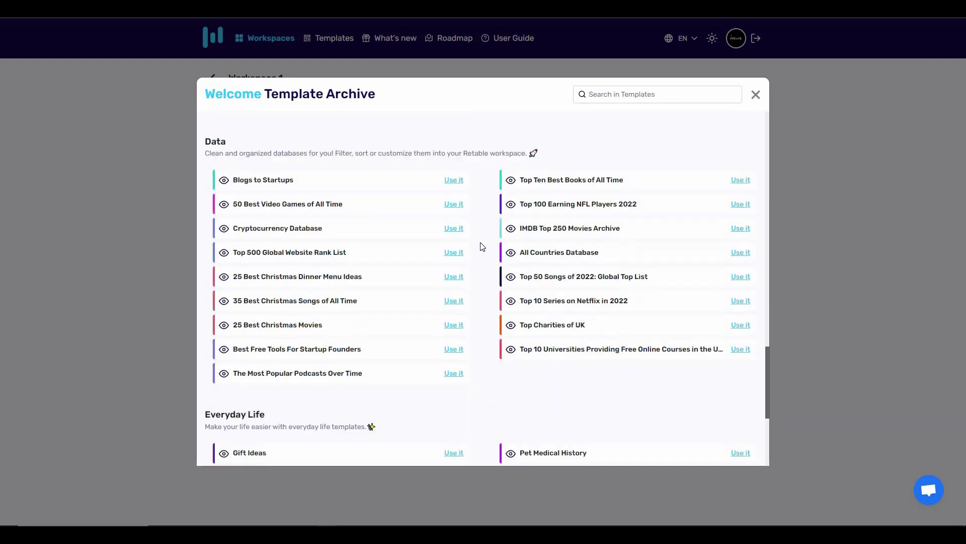
scroll(504, 366, "down", 1)
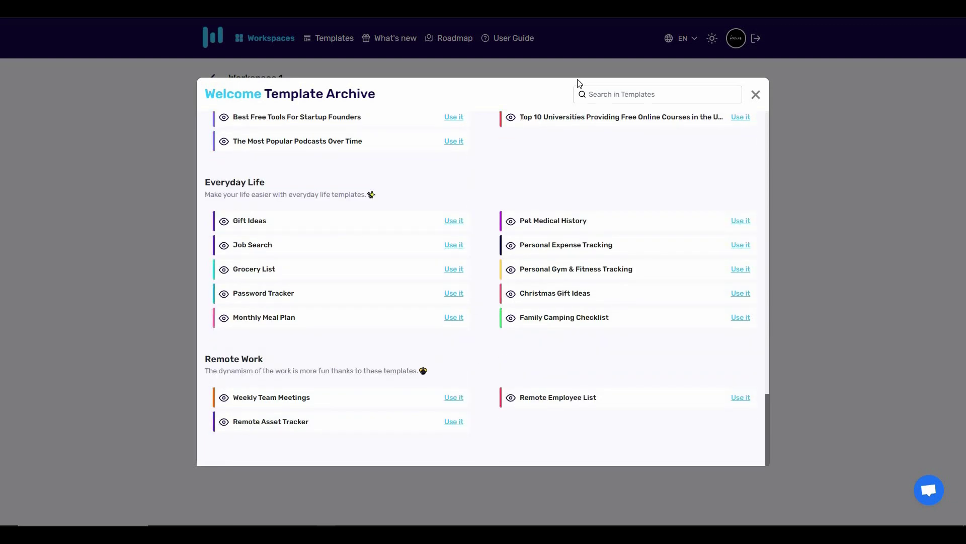
left_click(609, 94)
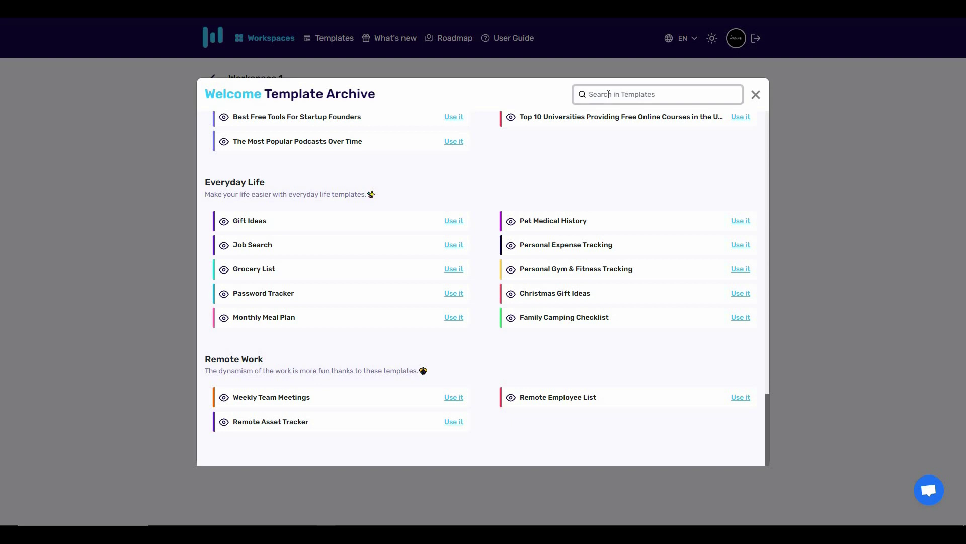
type("social")
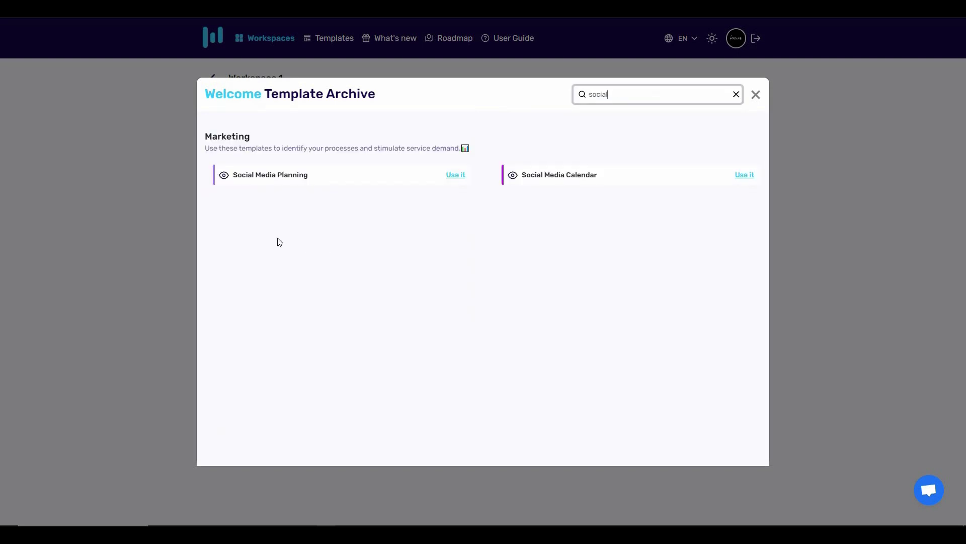
left_click(456, 175)
left_click(509, 346)
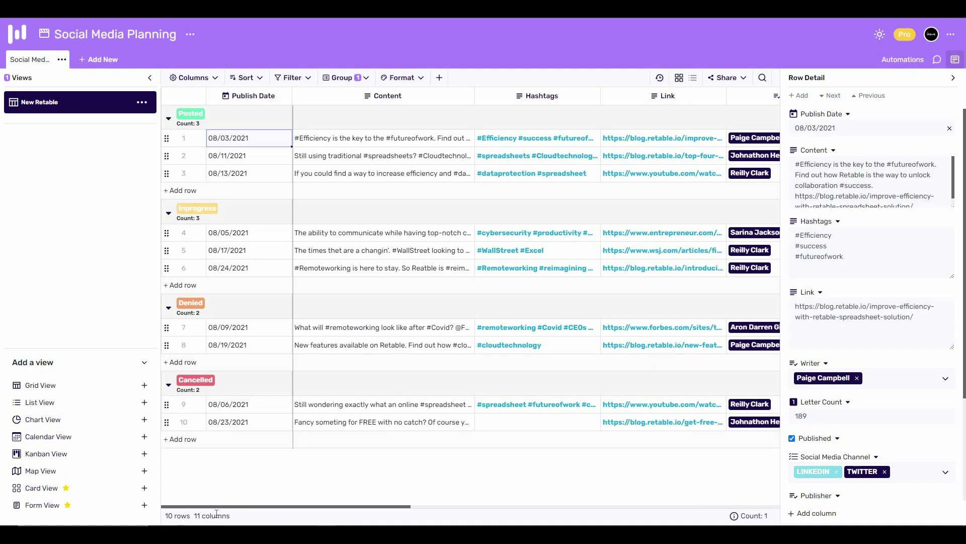
Add a new column after Status at the end of the table, with Number as its column type
left_click_drag(401, 507, 561, 508)
scroll(503, 301, "right", 10)
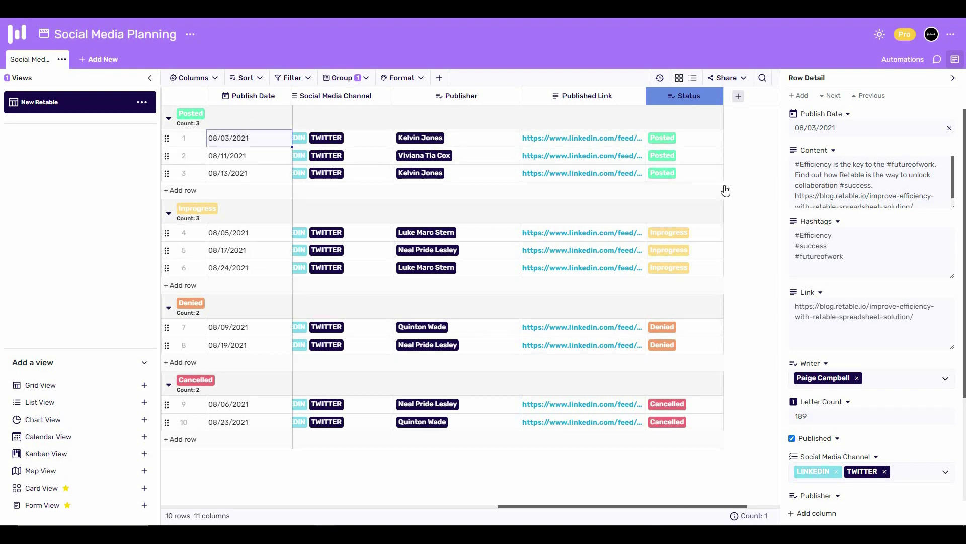
left_click(738, 97)
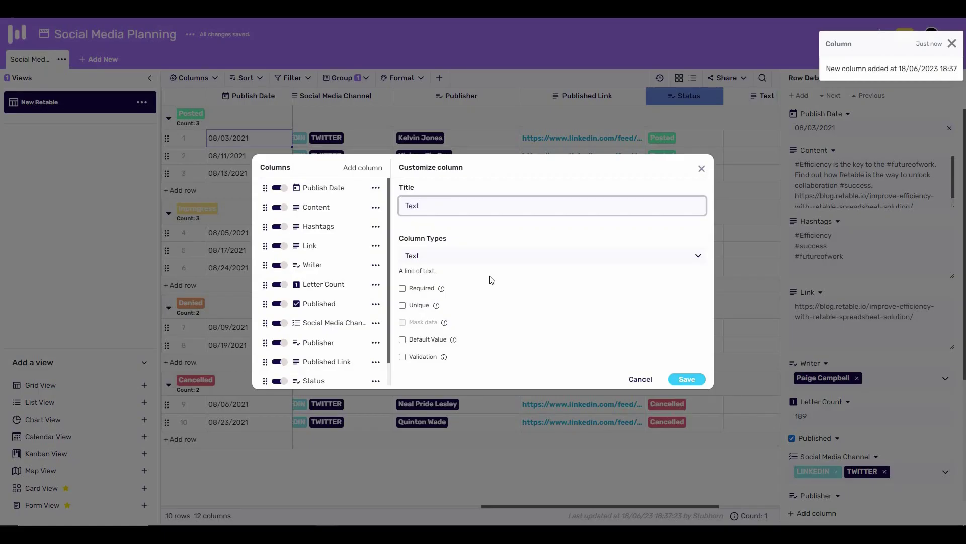
left_click(431, 259)
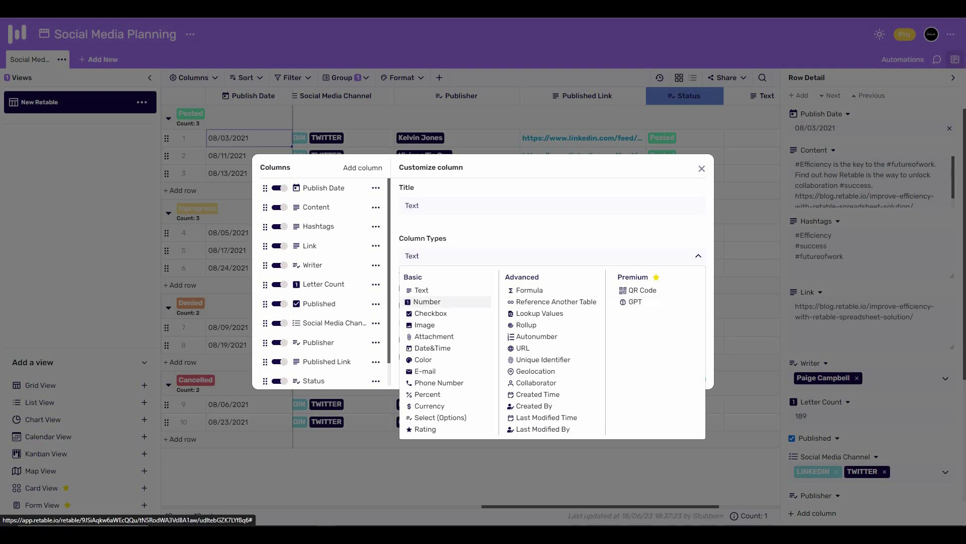
left_click(450, 304)
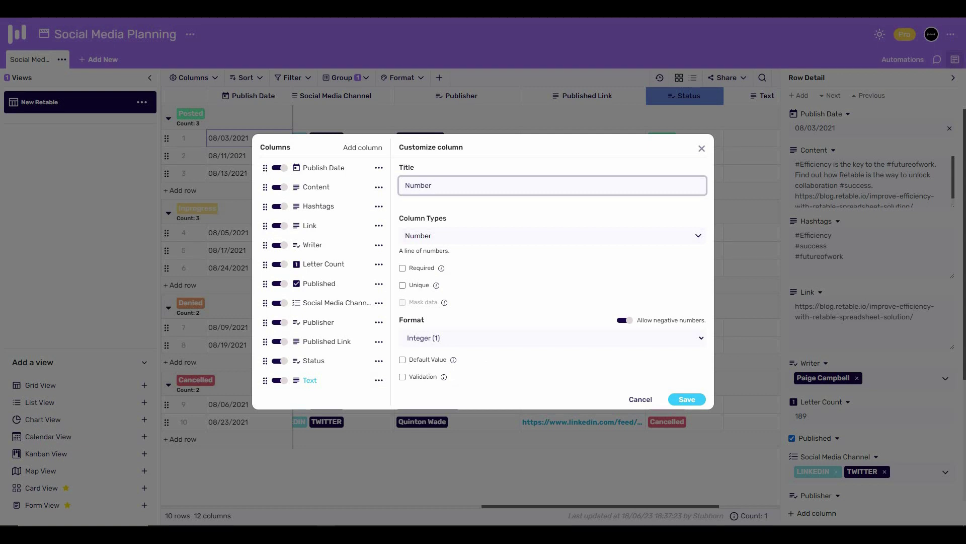
left_click(691, 399)
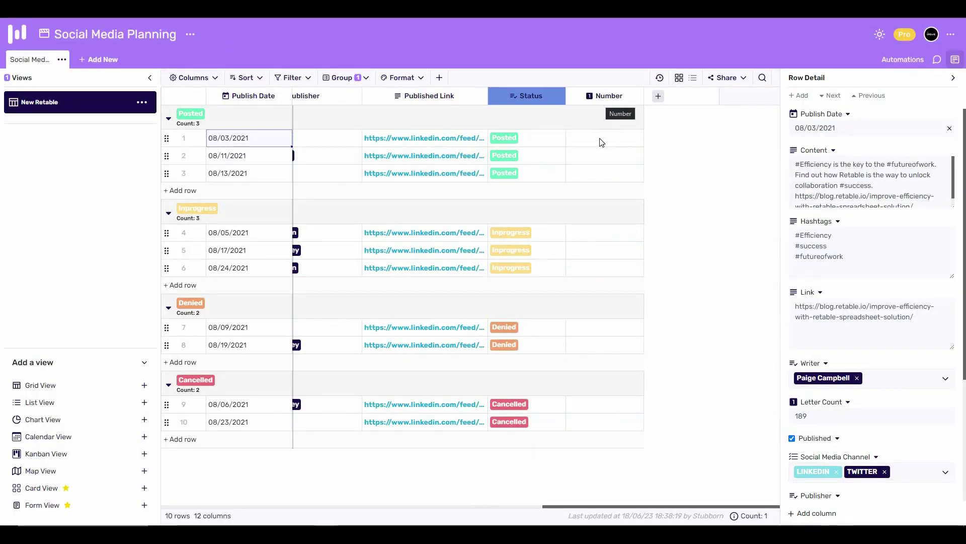
Try entering the text "fafafa" in the first row's Number cell
double_click(580, 138)
type("fafafa")
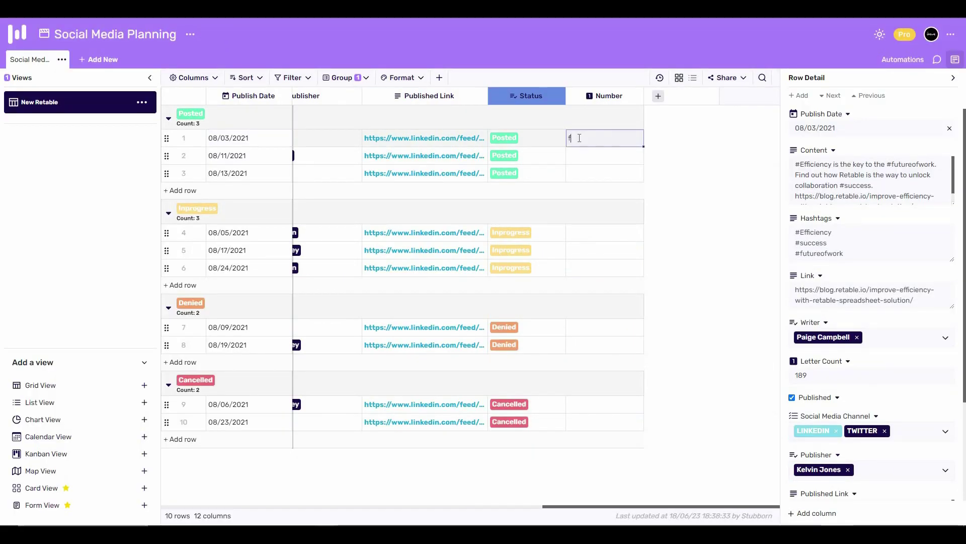
left_click(647, 140)
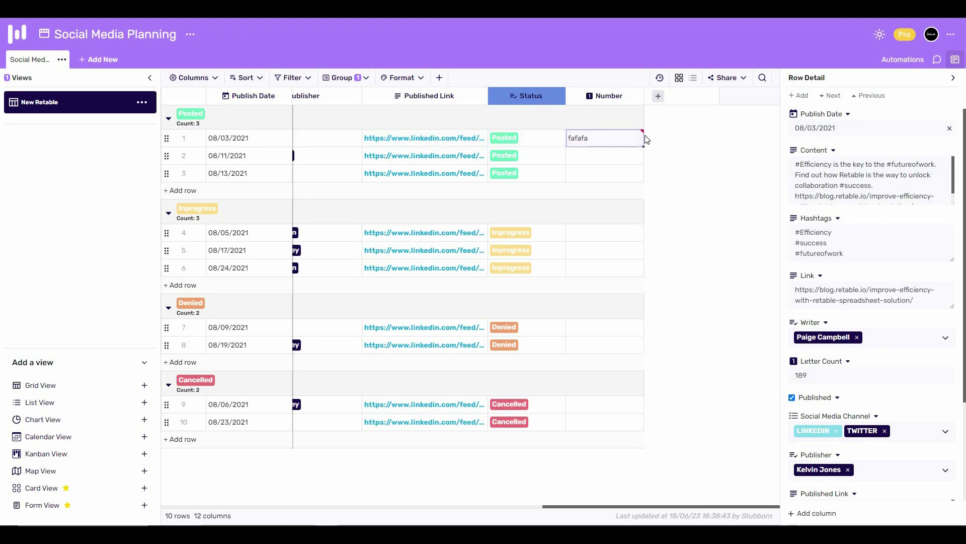
Clear the first row's Number cell and enter 12 in it
double_click(613, 136)
key("BackSpace")
key("Escape")
key("Delete")
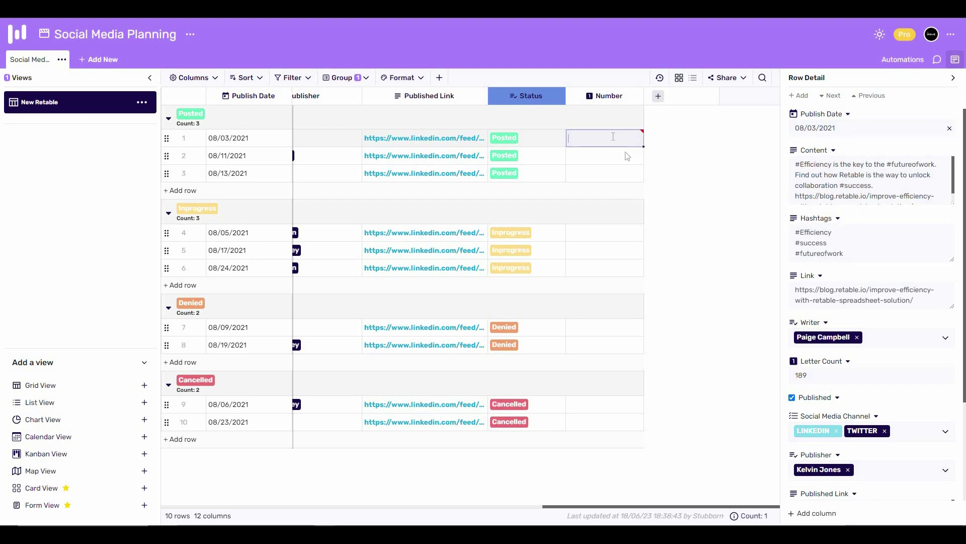
type("12")
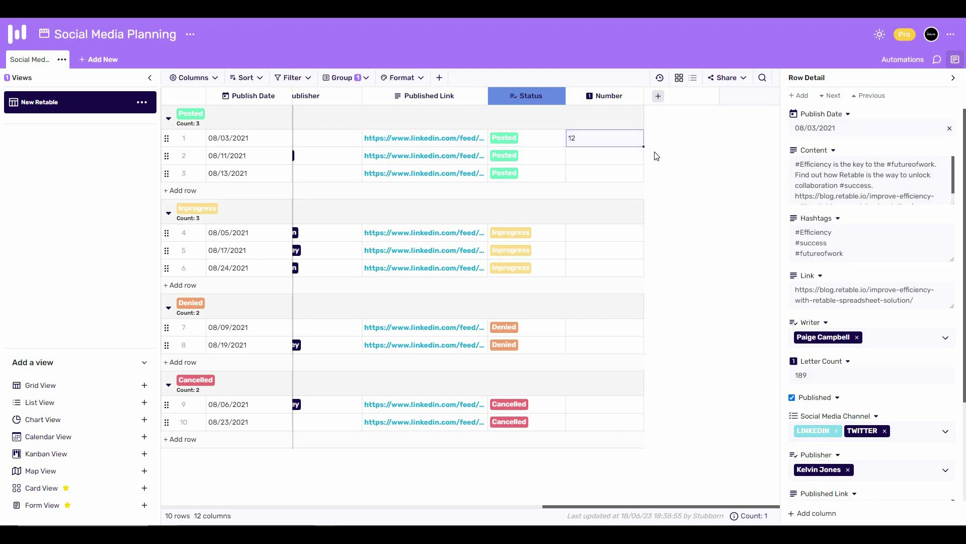
Reorder the columns in the column customization settings so that Number comes before Status
right_click(602, 96)
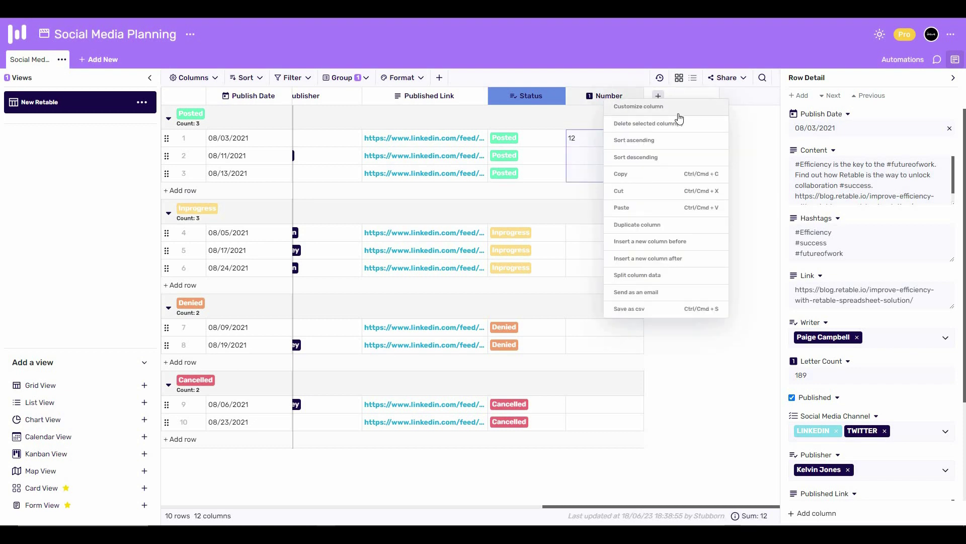
left_click(653, 108)
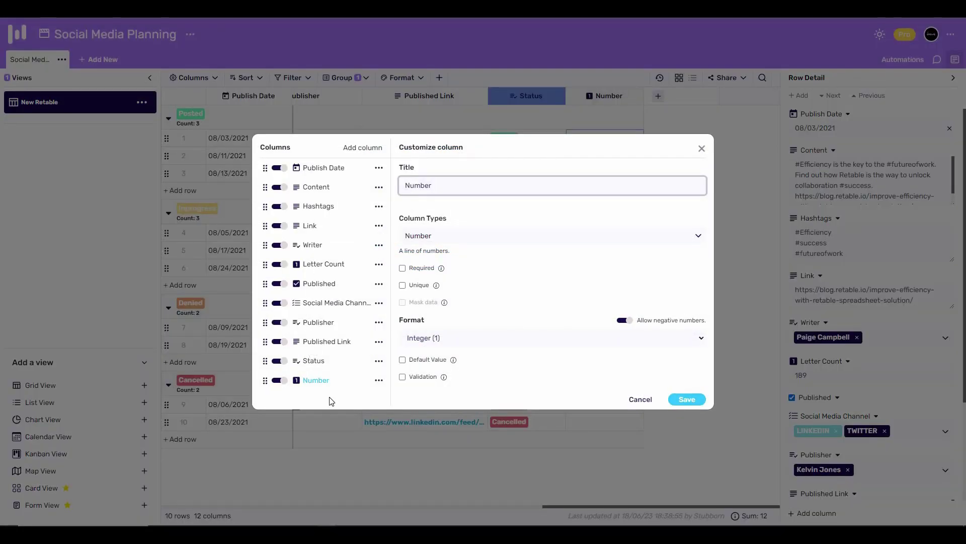
left_click(307, 393)
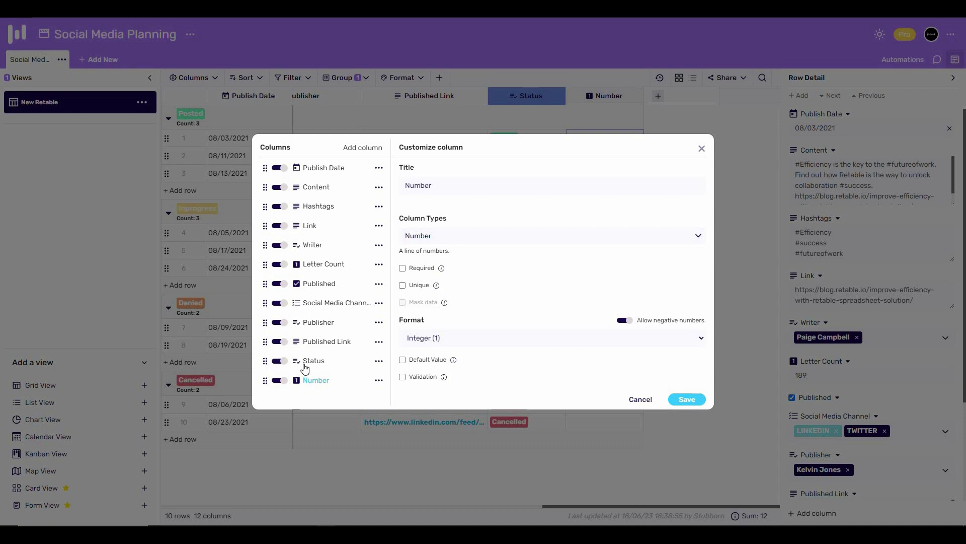
left_click_drag(265, 381, 266, 361)
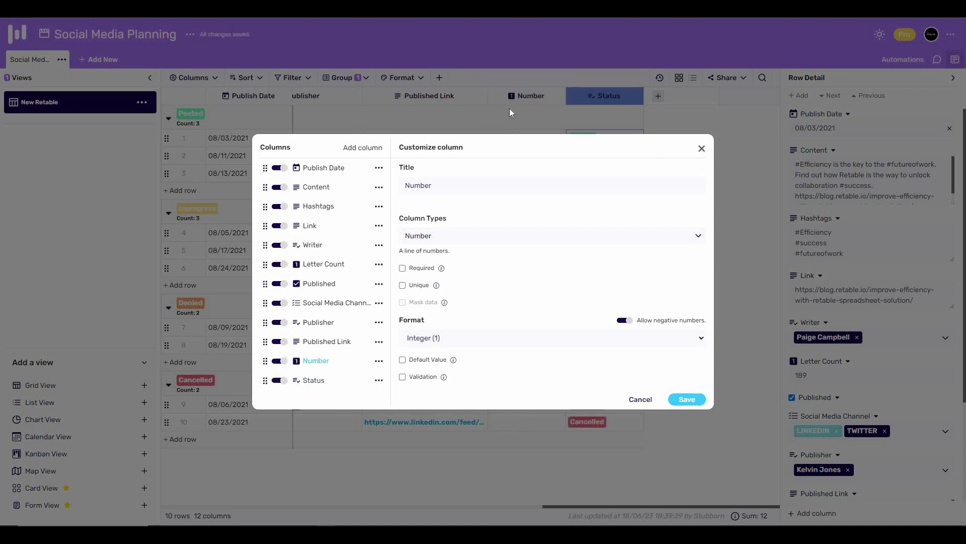
left_click(510, 108)
Add a Text column after Status at the end of the table and examine the available column types
left_click(658, 96)
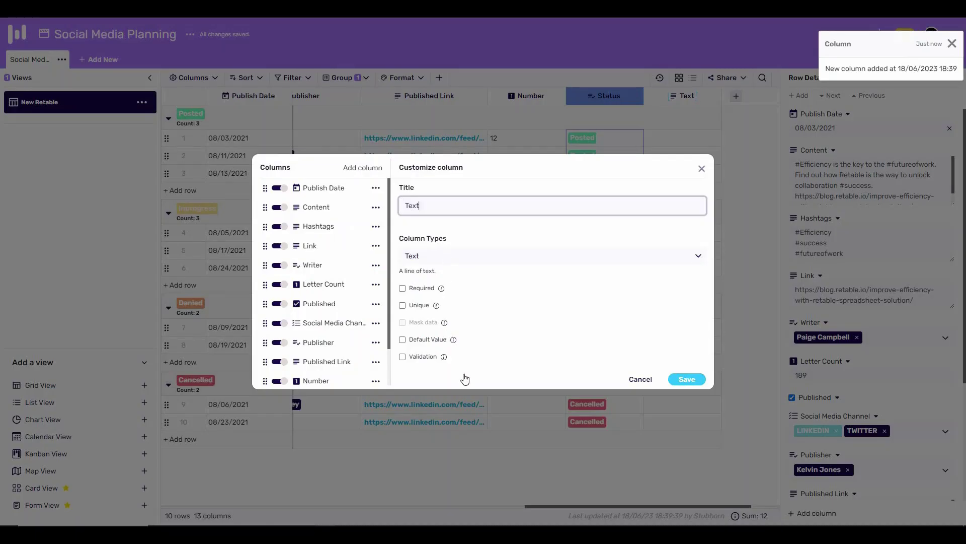
key("Tab")
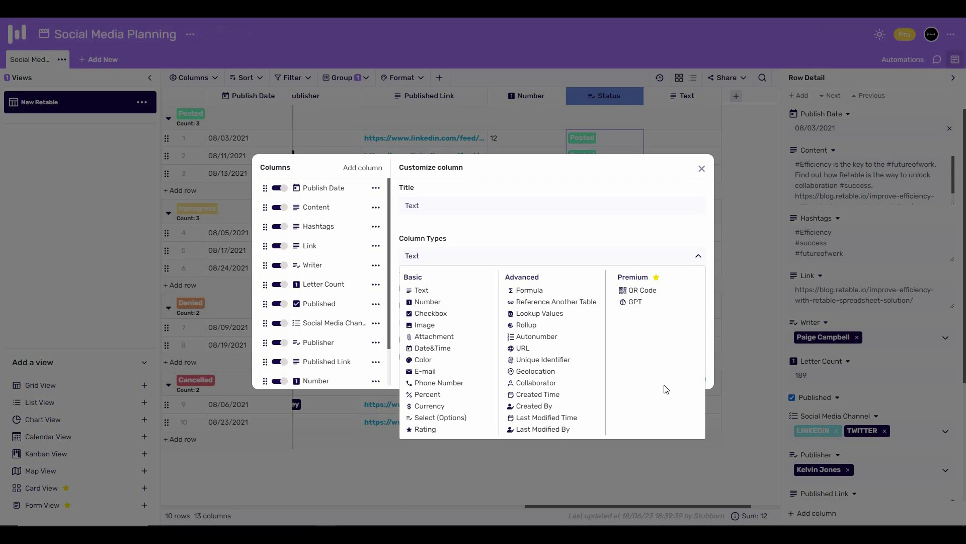
key("shift+Tab")
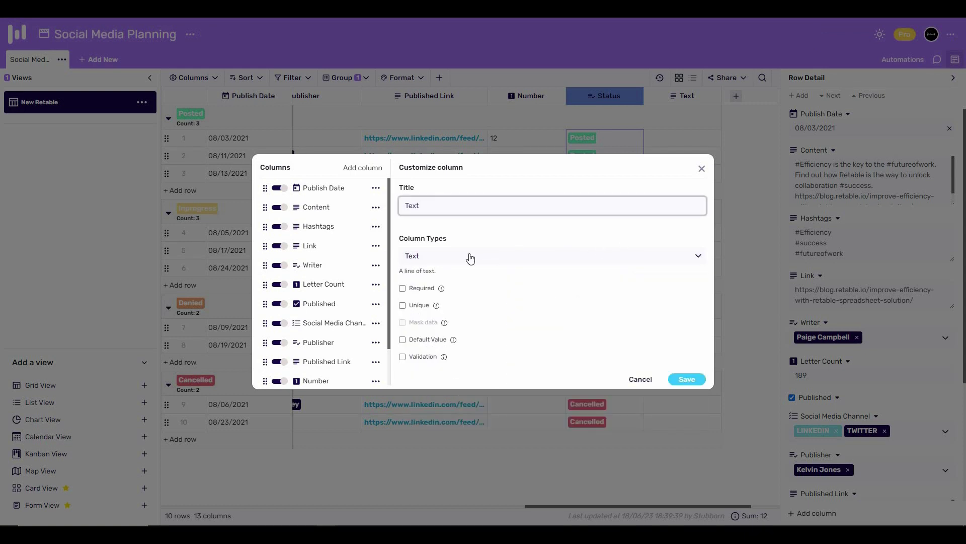
key("Tab")
key("shift+Tab")
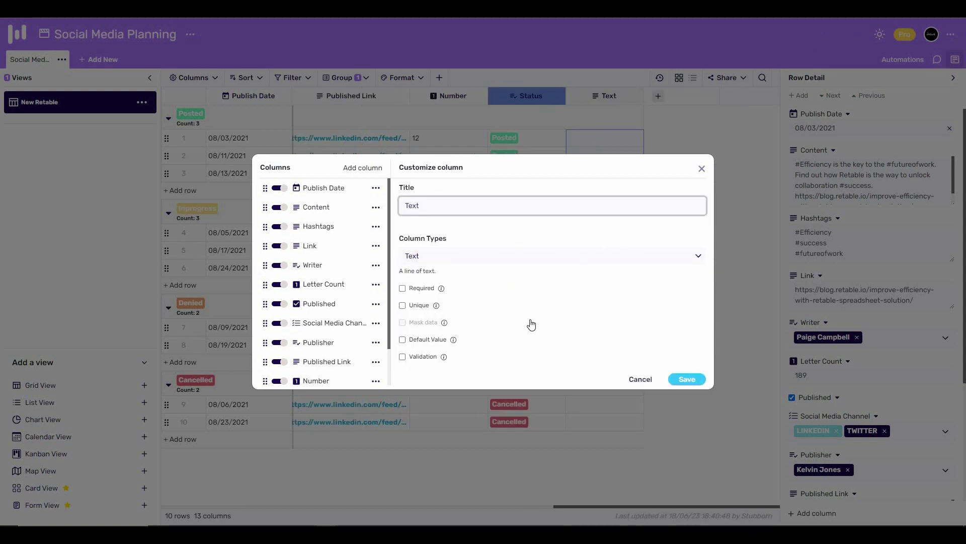
Try the Unique Identifier column type for the new Text column, discarding the change
key("Tab")
left_click(546, 358)
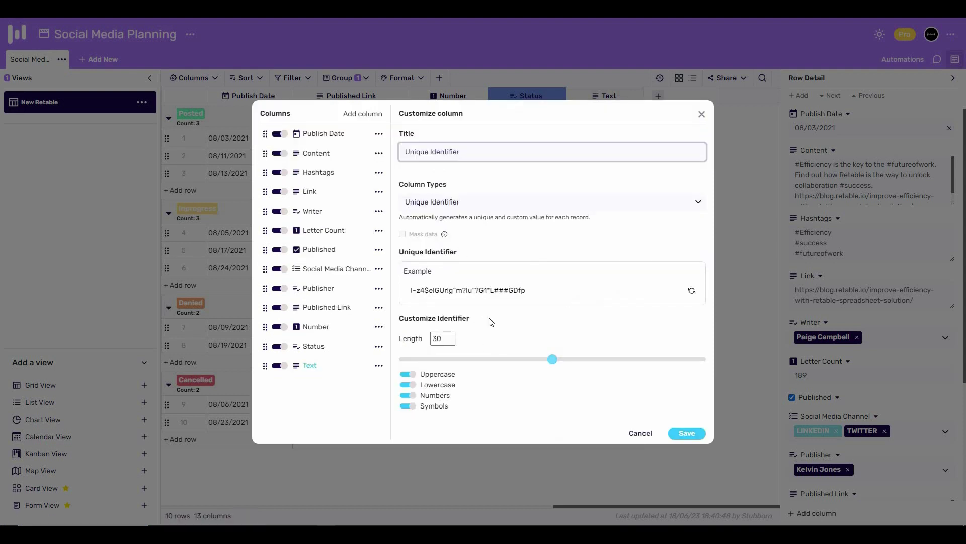
left_click(640, 433)
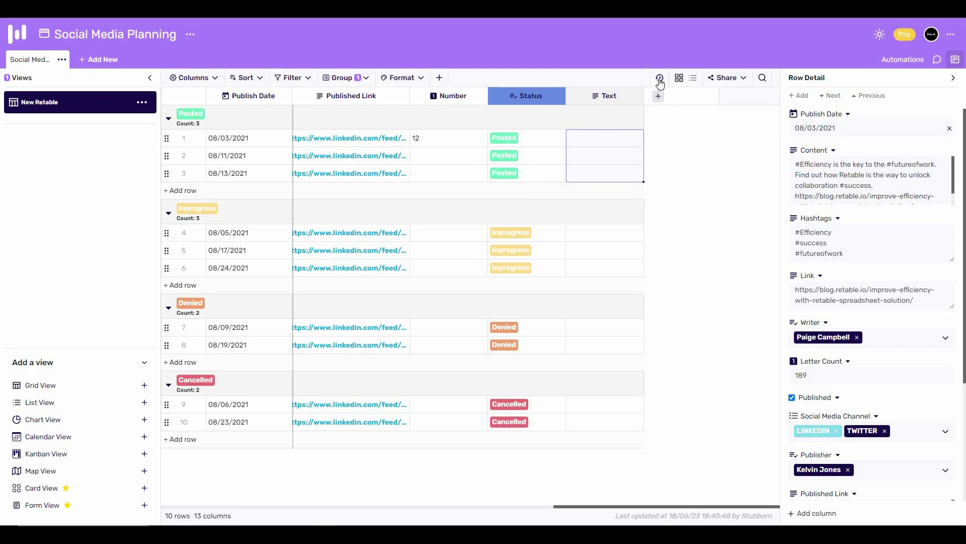
Take a snapshot of the Social Media Planning table and close the snapshots dialog
left_click(659, 78)
left_click(686, 123)
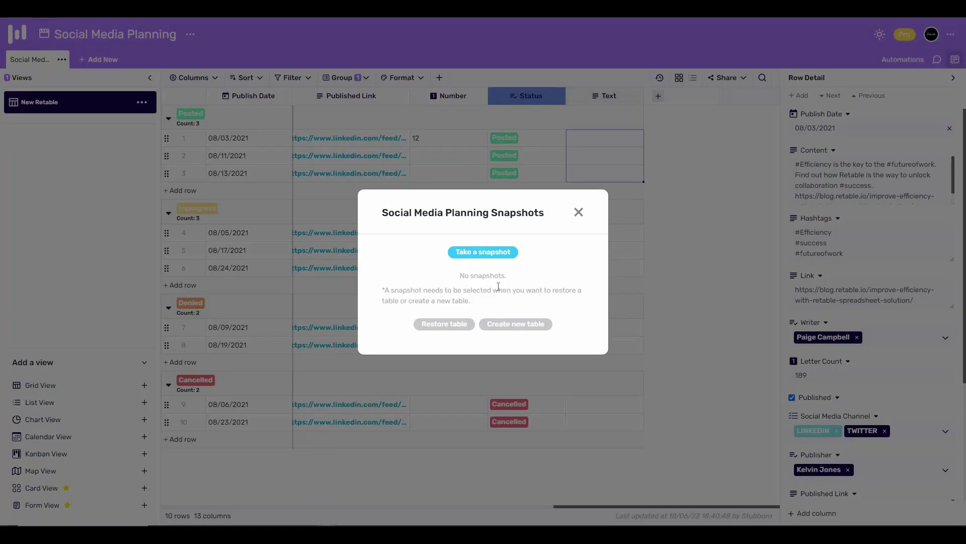
left_click(478, 254)
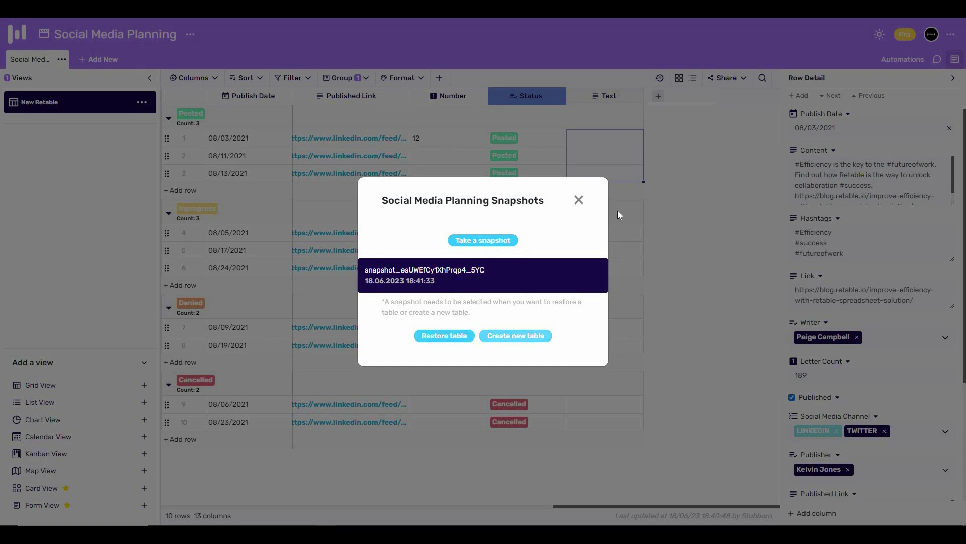
left_click(664, 231)
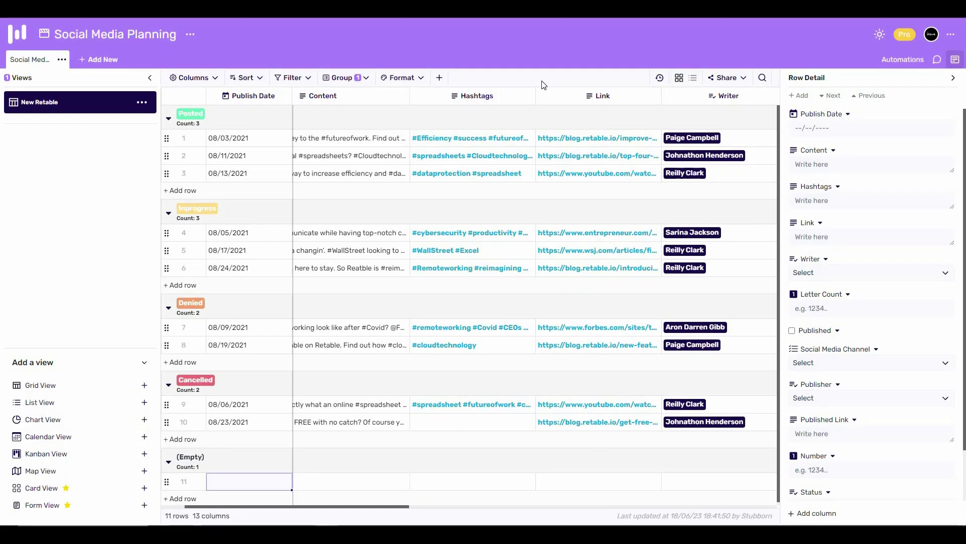
Add a new blank row to the table through the Add New Row form and close the form
left_click(439, 79)
scroll(460, 352, "down", 2)
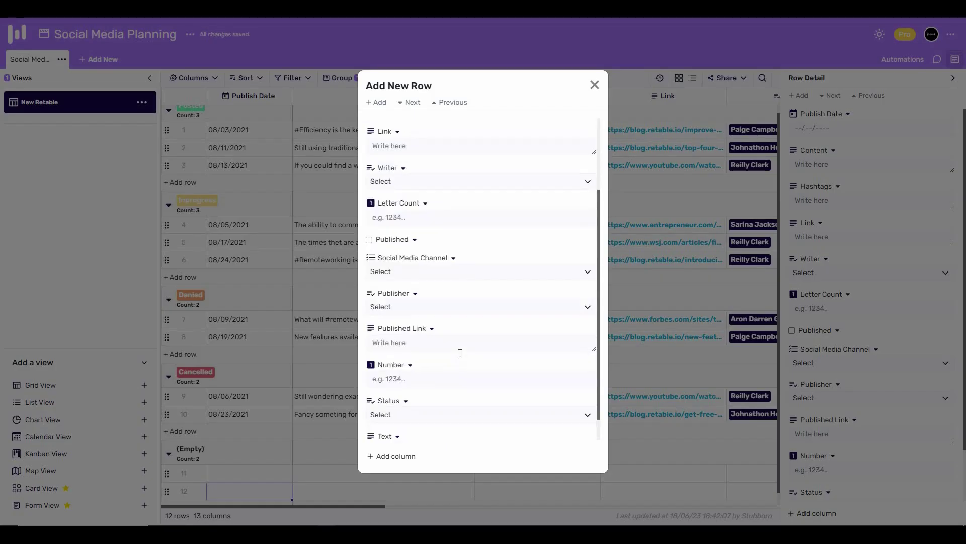
left_click(595, 84)
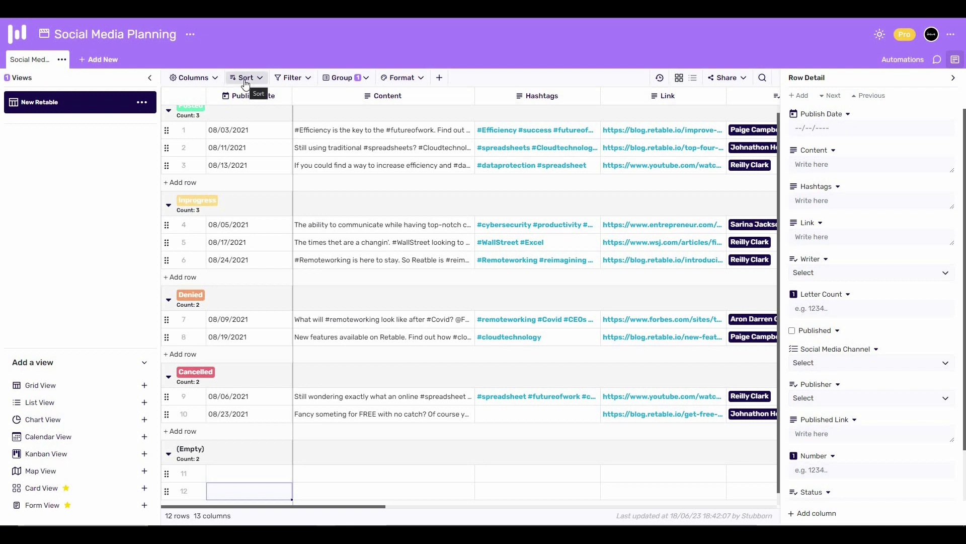
Examine the table's grouping, formatting and column options, including the full list of columns
left_click(348, 78)
left_click(417, 81)
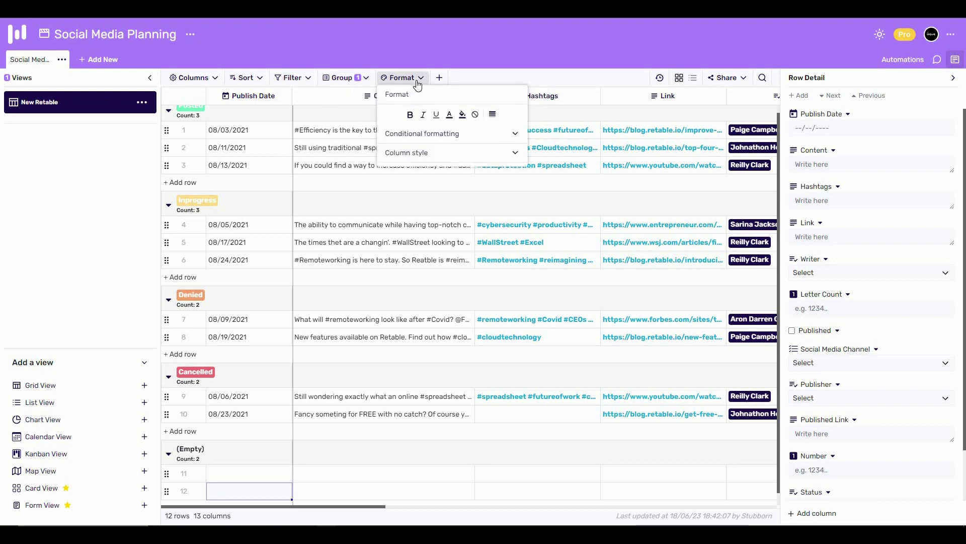
left_click(194, 78)
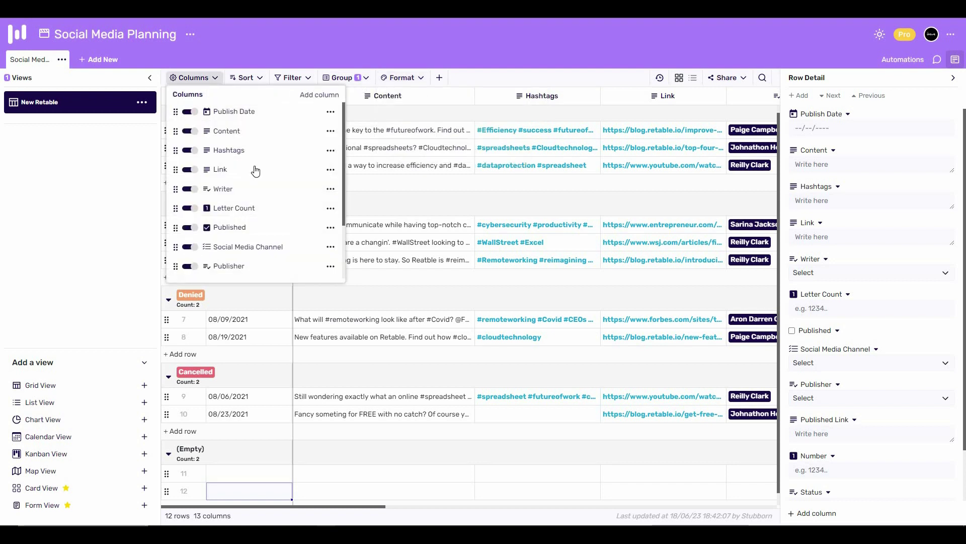
scroll(256, 239, "down", 3)
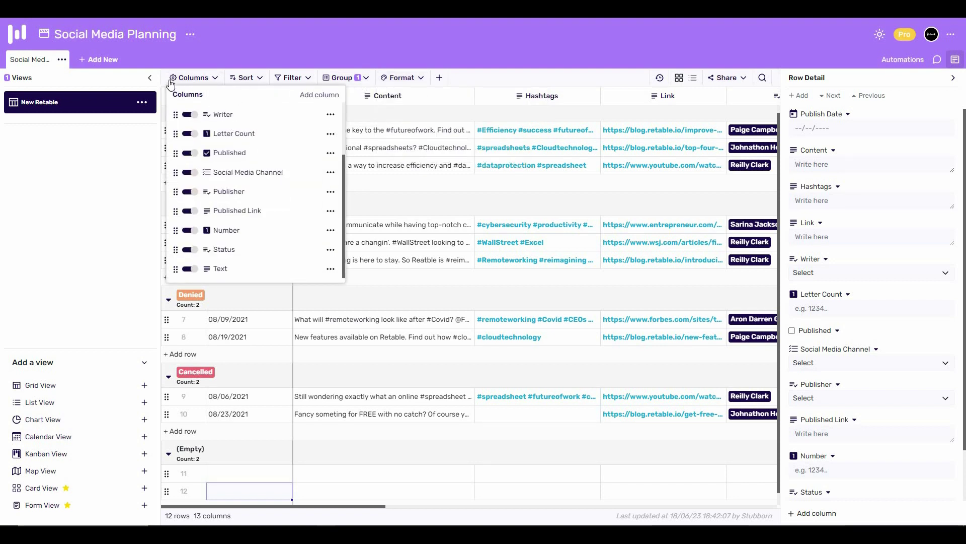
left_click(125, 304)
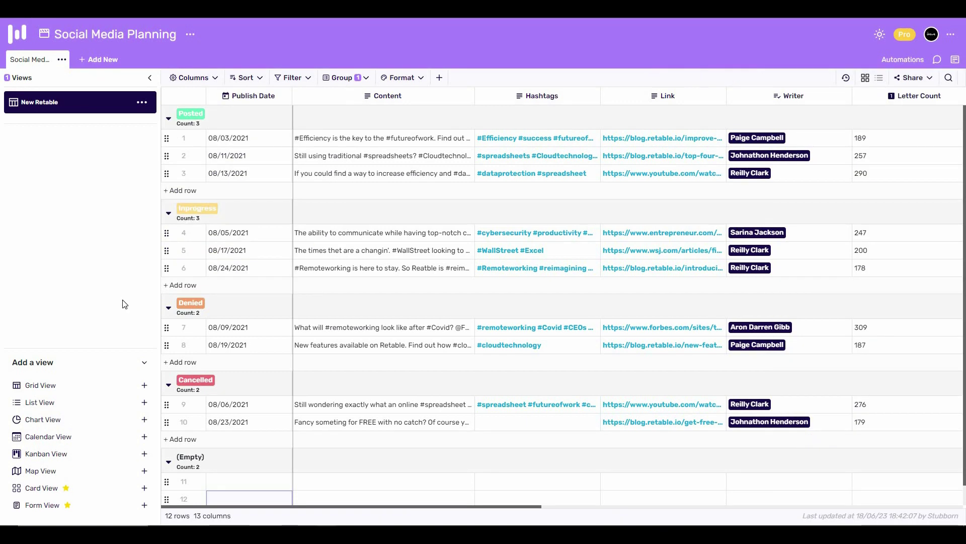
Add a Grid View, a List View and a Chart View to the table
left_click(72, 392)
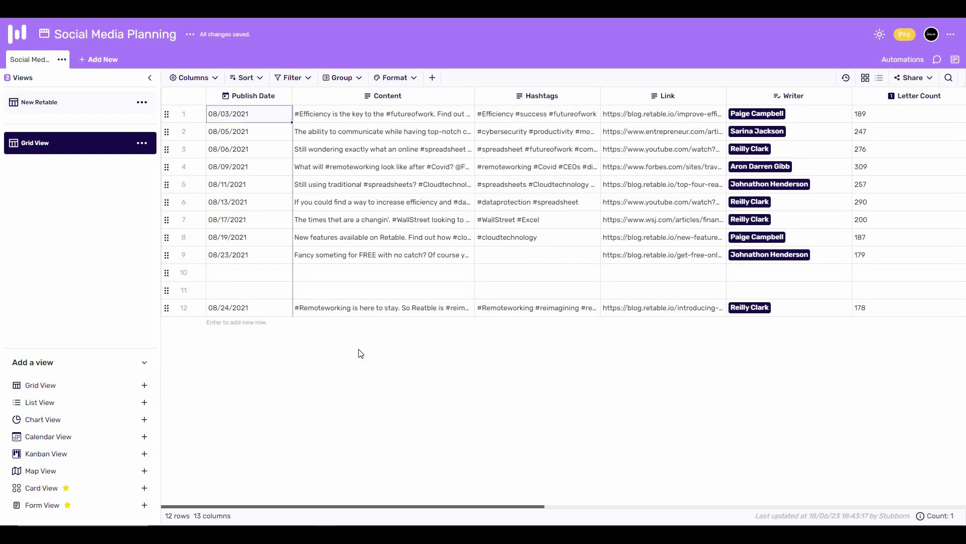
left_click(48, 403)
left_click(58, 421)
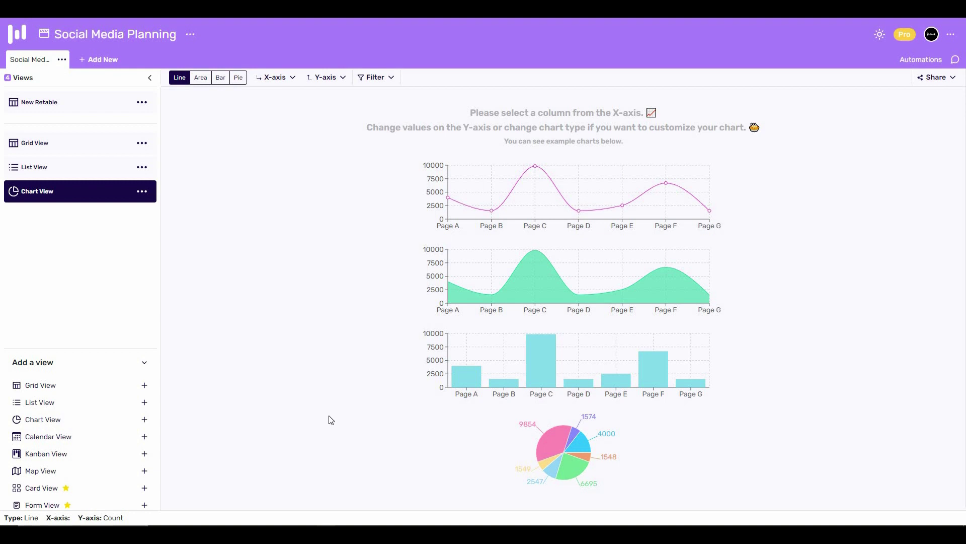
Add a Kanban View stacked by Writer, move an uncategorized card into the first writer's stack, and return to the New Retable view
left_click(72, 459)
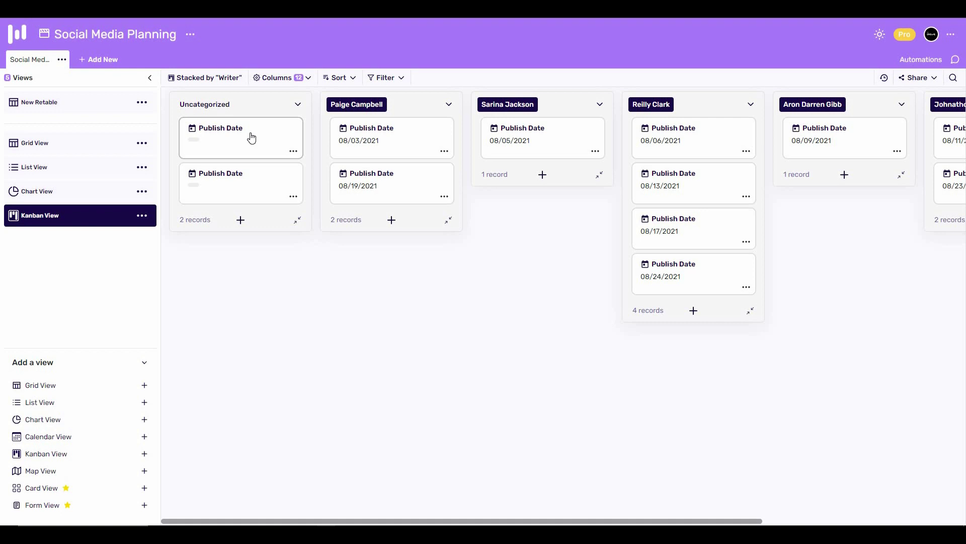
left_click_drag(266, 140, 423, 127)
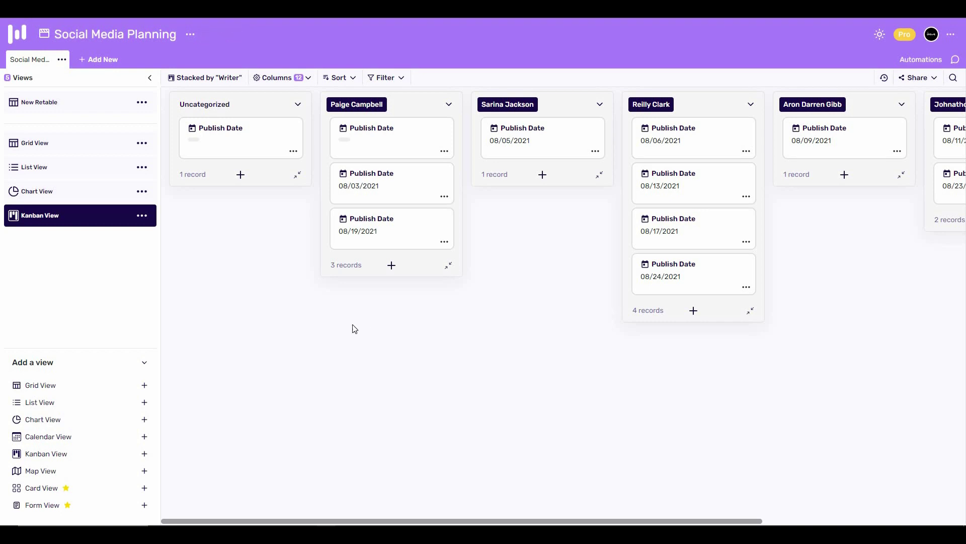
left_click(54, 104)
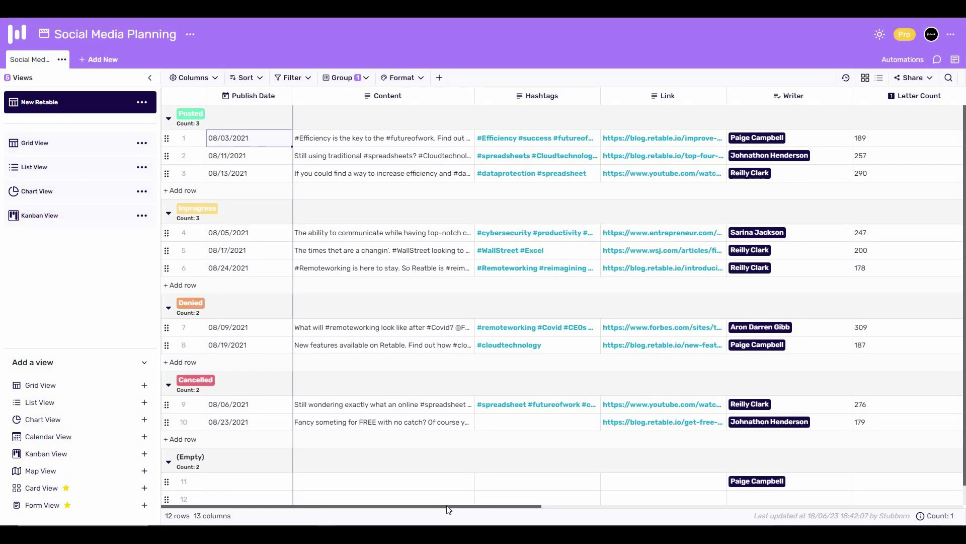
left_click(724, 506)
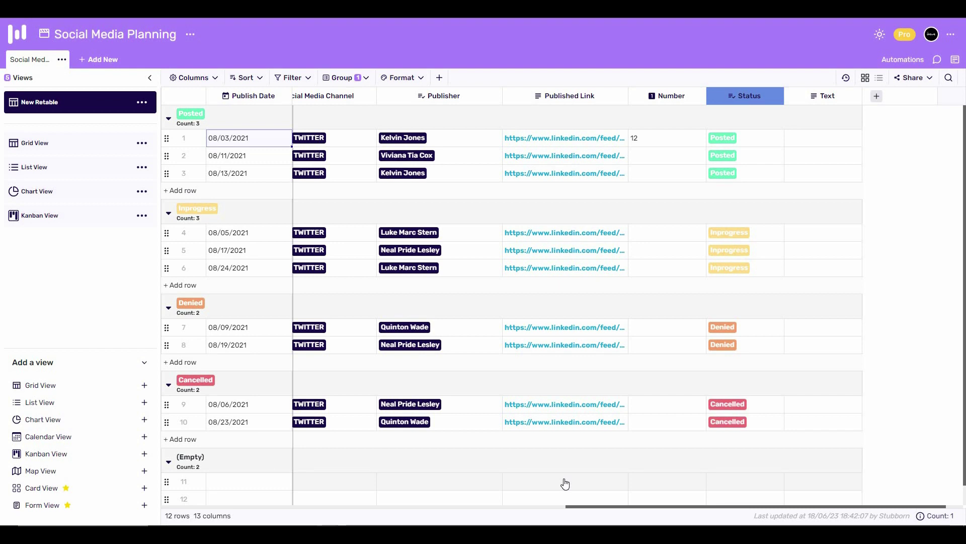
Start a new automation with the trigger type At a scheduled time and expand its Action section
left_click(904, 61)
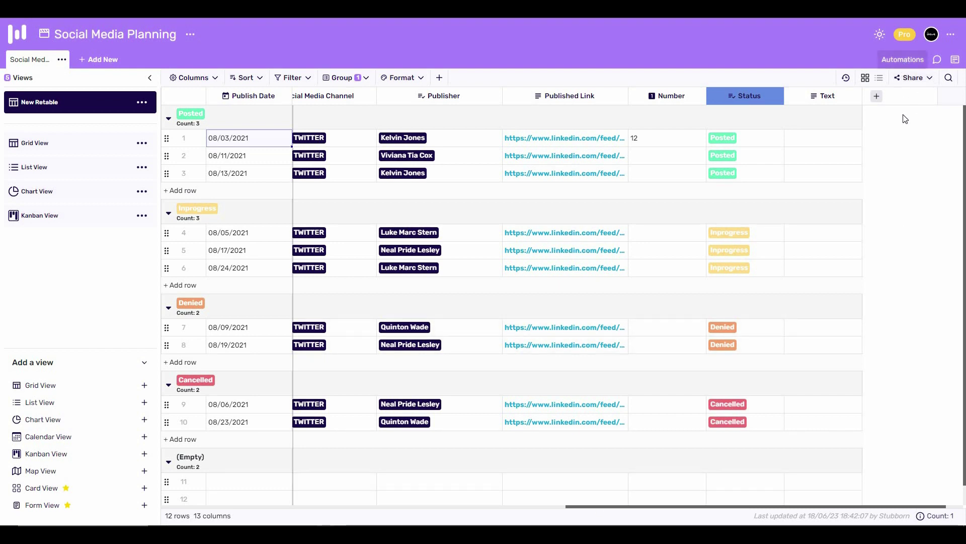
left_click(894, 214)
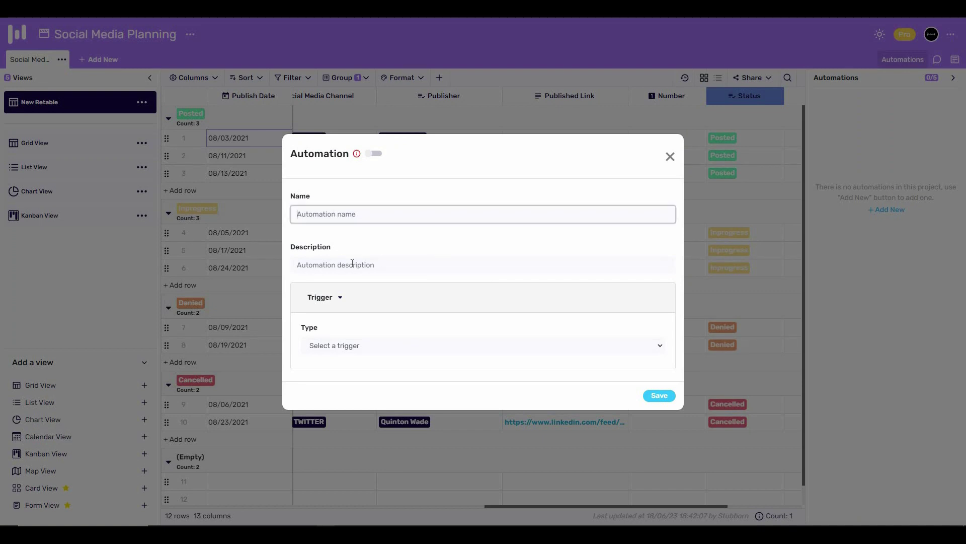
key("Tab")
left_click(332, 297)
left_click(355, 348)
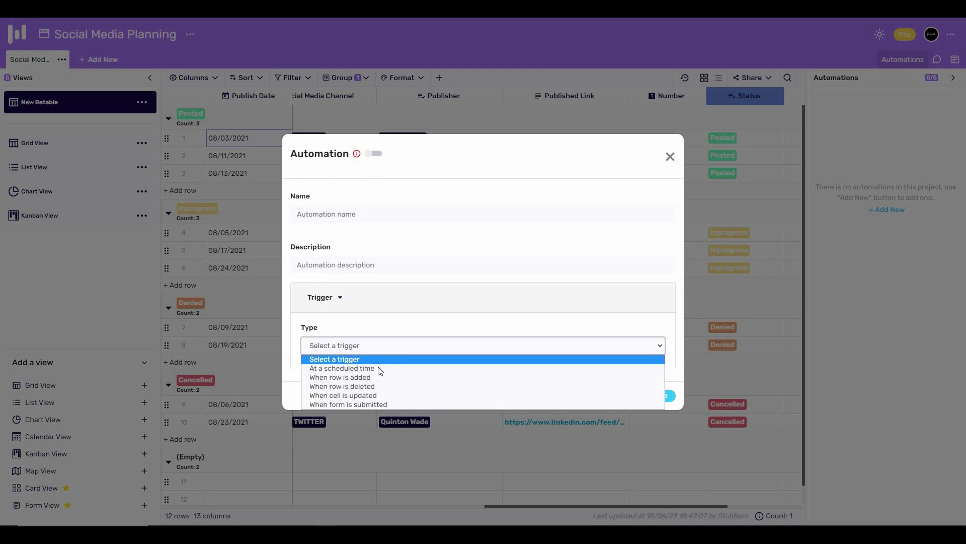
key("Down")
key("Down")
key("Down")
key("Down")
key("Down")
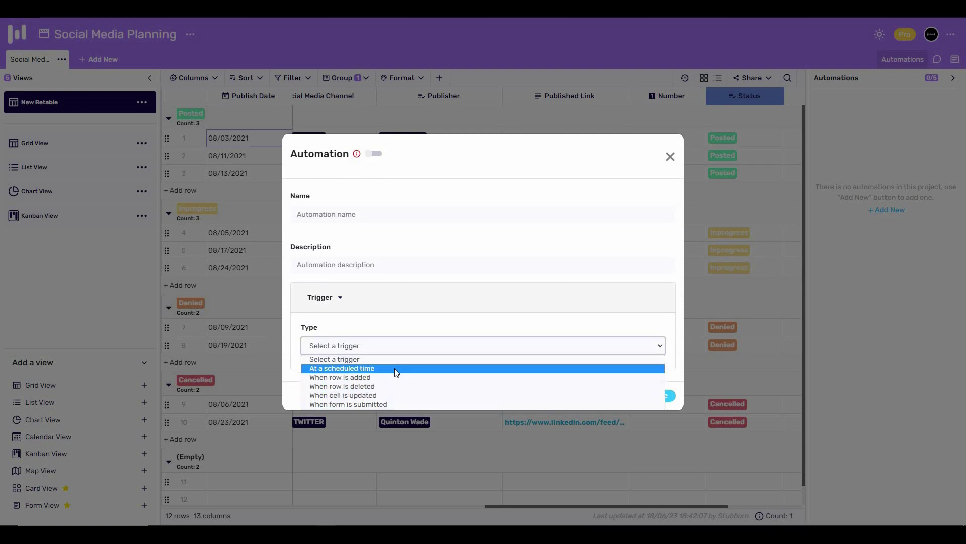
left_click(395, 368)
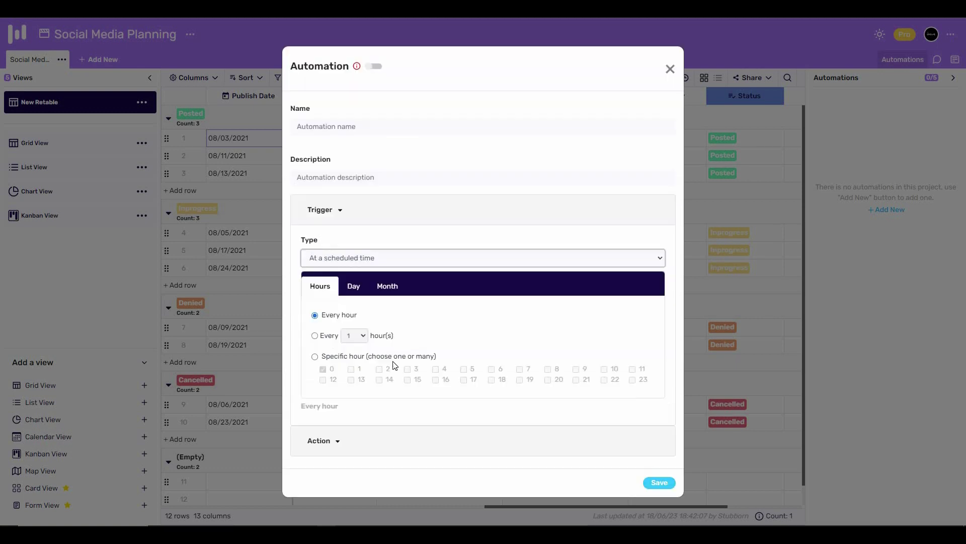
left_click(346, 436)
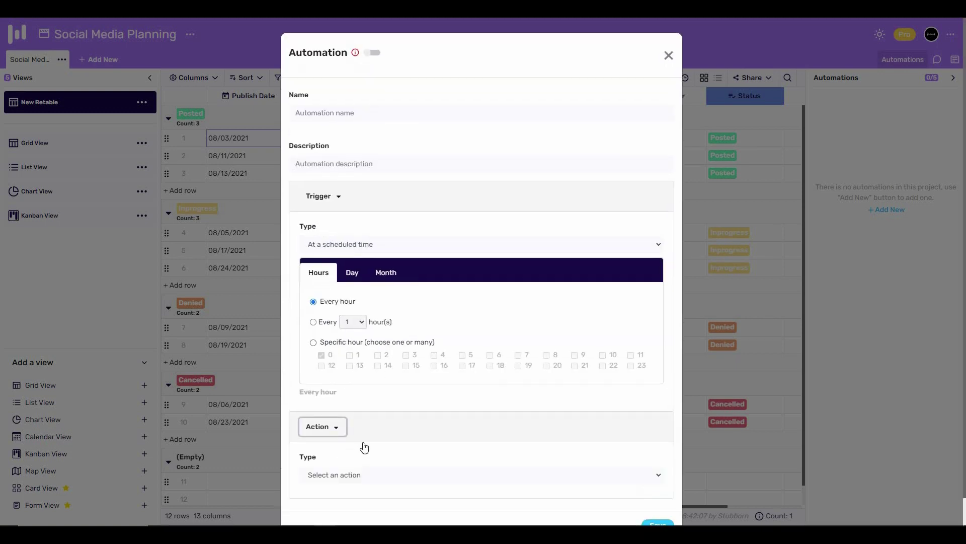
left_click(356, 445)
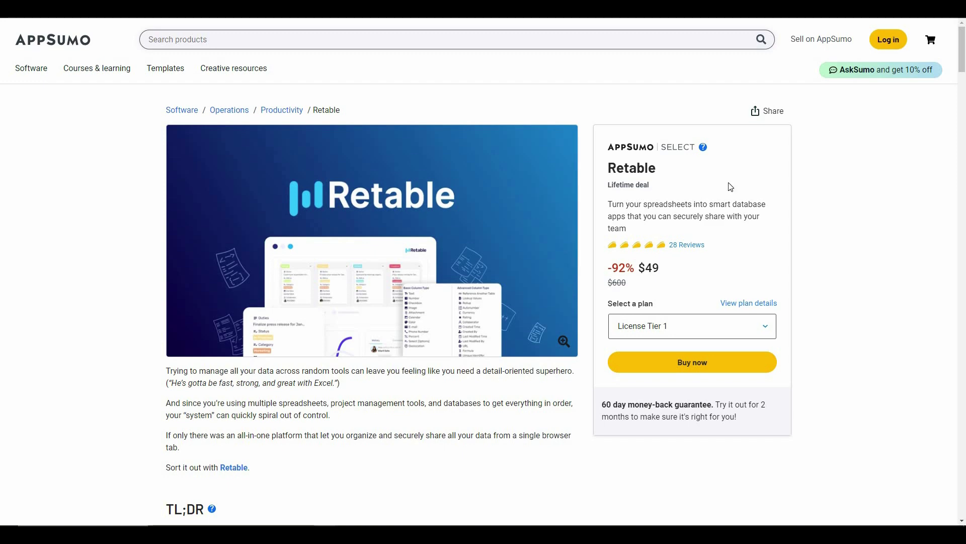
Examine Retable's AppSumo deal page, covering the overview, plan features and license tier prices, and return to its beginning
scroll(506, 365, "down", 5)
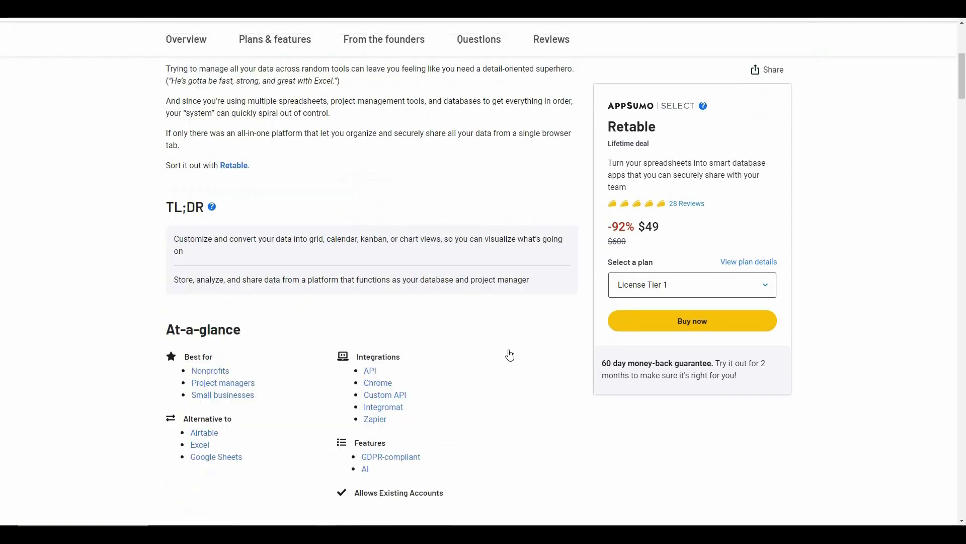
scroll(510, 355, "down", 20)
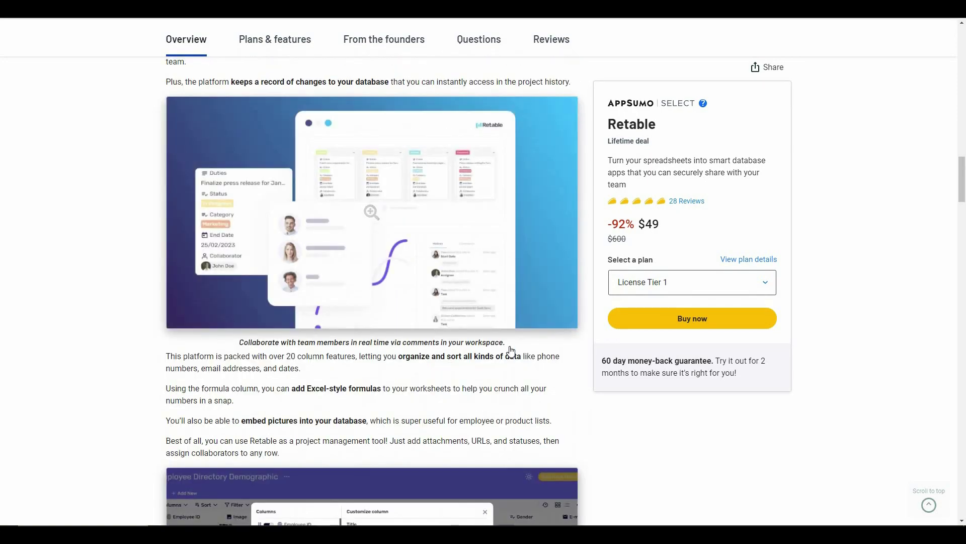
scroll(510, 353, "down", 20)
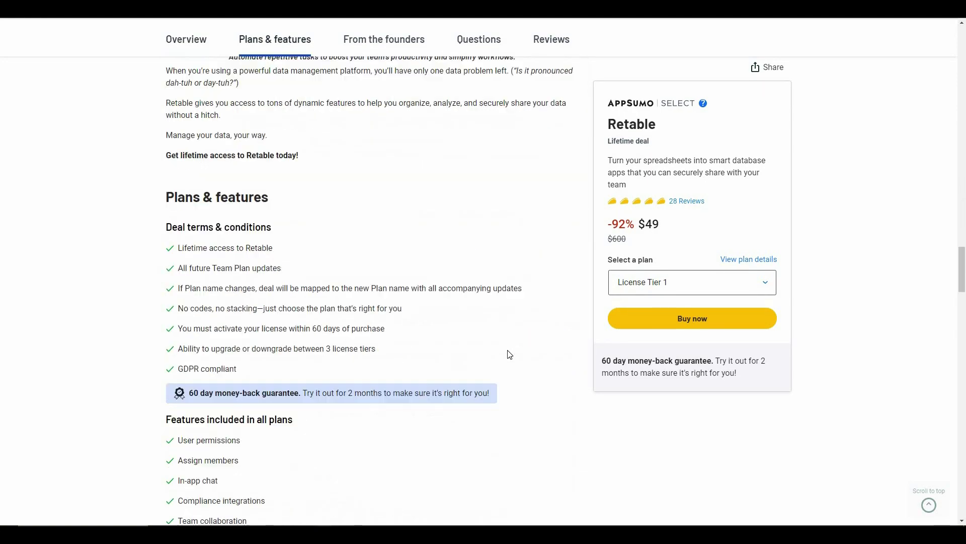
scroll(350, 253, "down", 5)
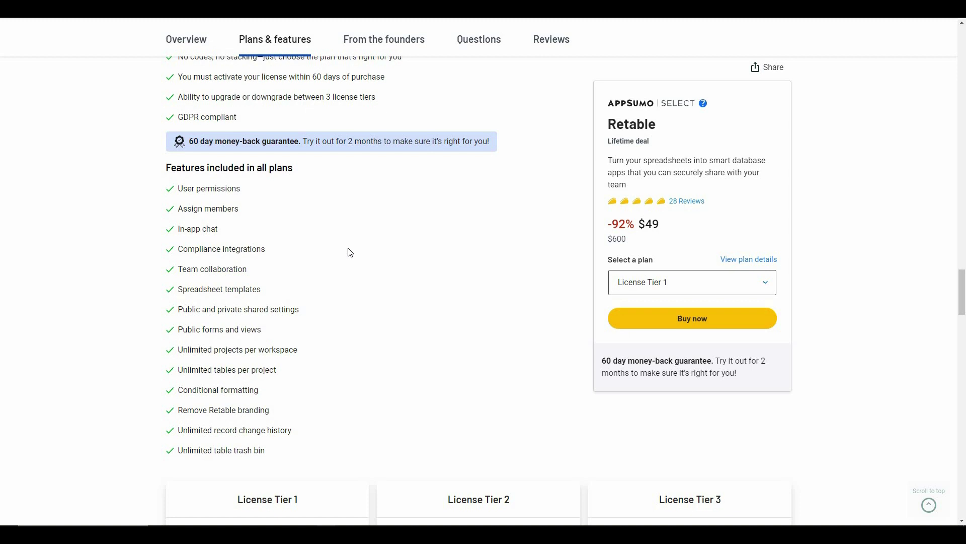
scroll(354, 388, "down", 1)
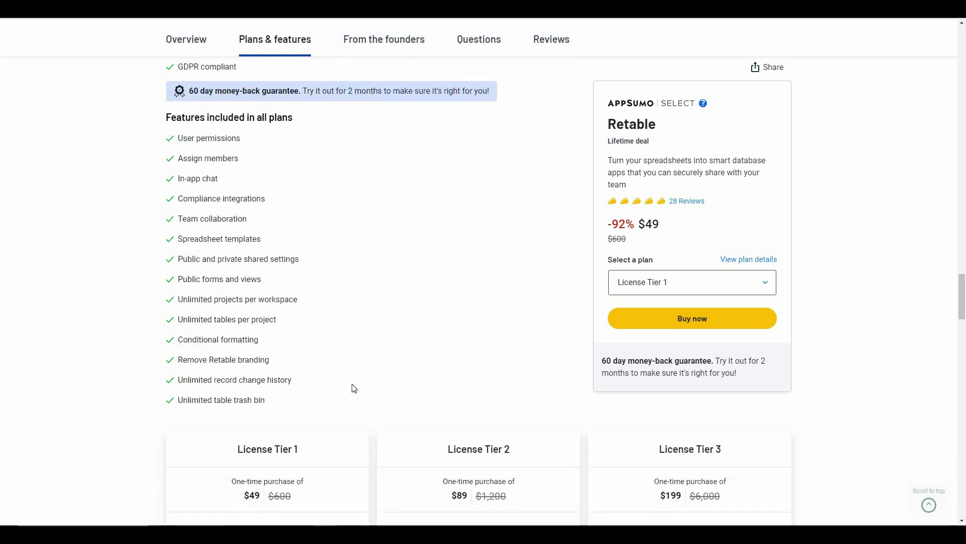
scroll(353, 323, "down", 5)
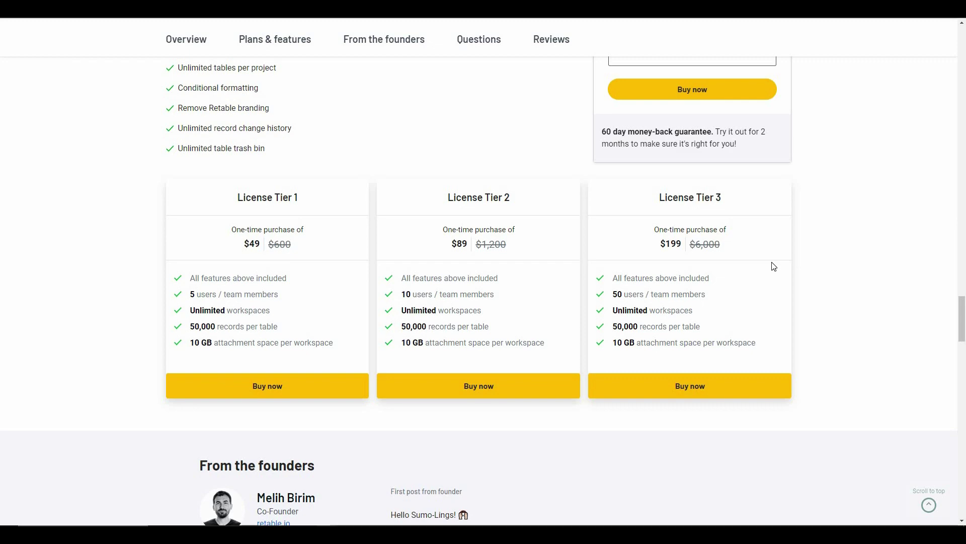
scroll(416, 304, "up", 13)
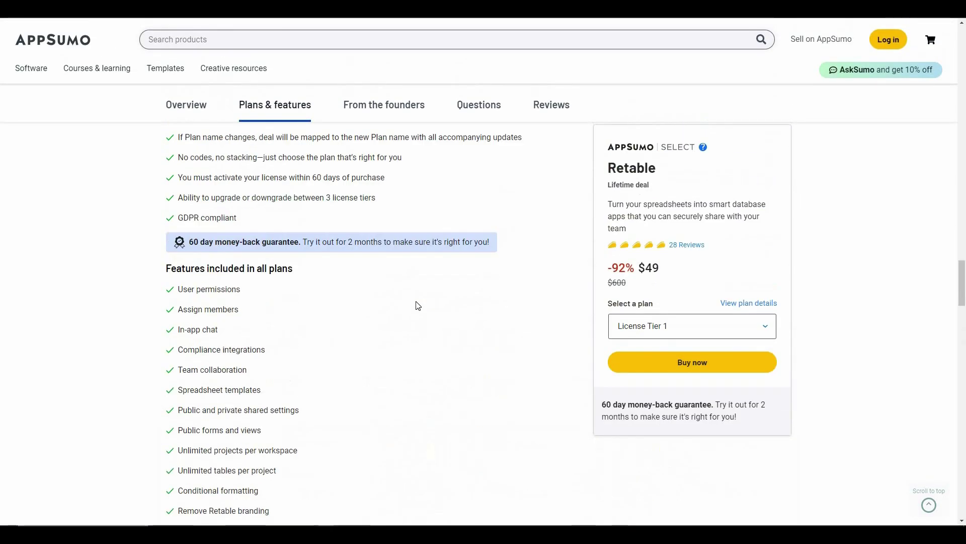
scroll(417, 305, "up", 12)
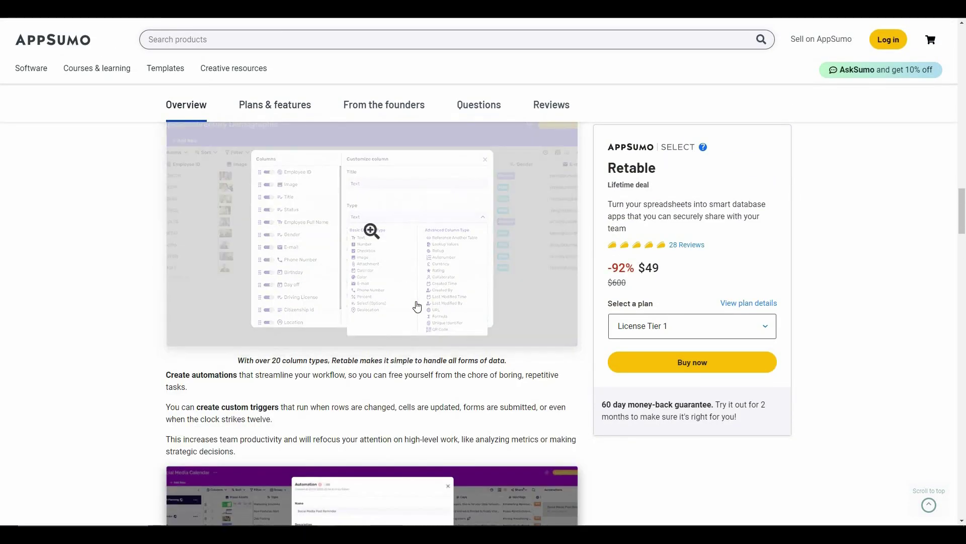
scroll(417, 302, "up", 12)
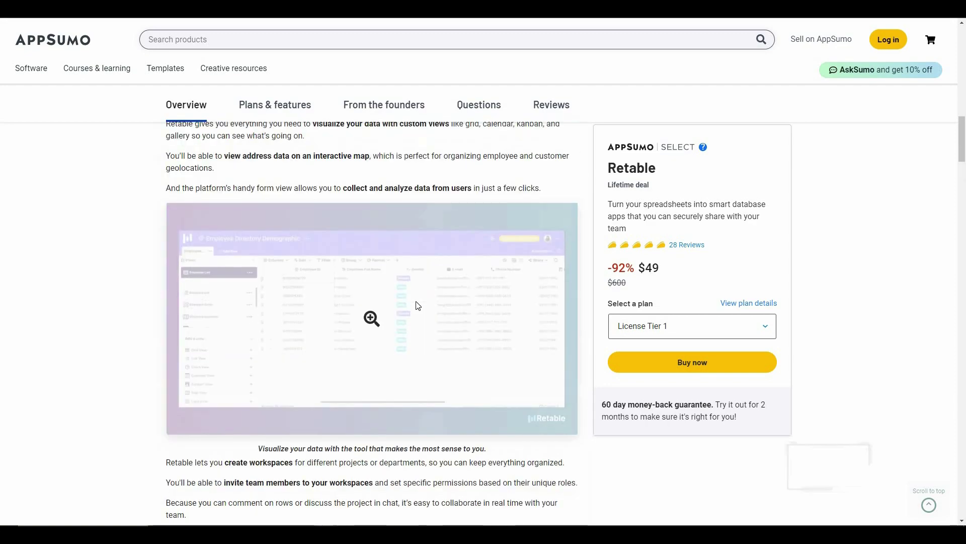
scroll(415, 302, "up", 10)
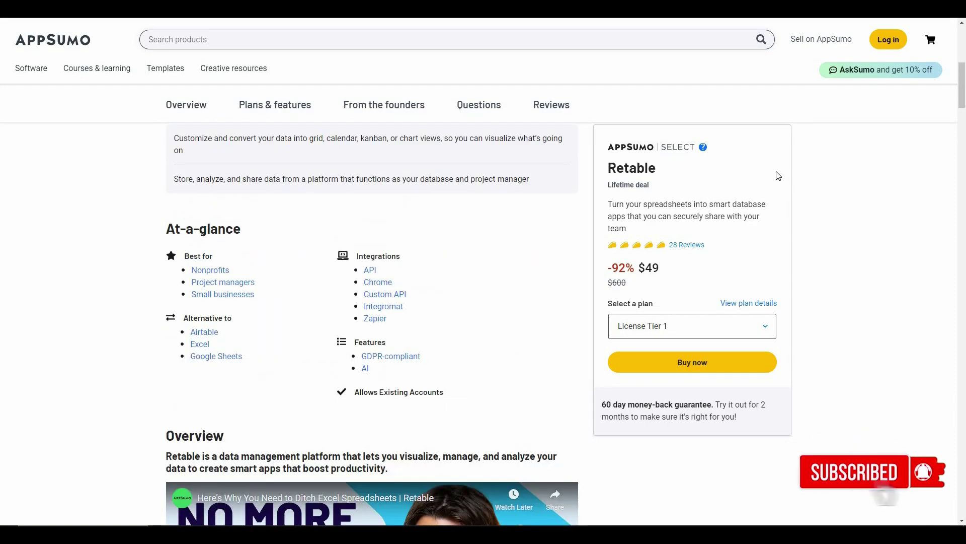
scroll(783, 184, "up", 7)
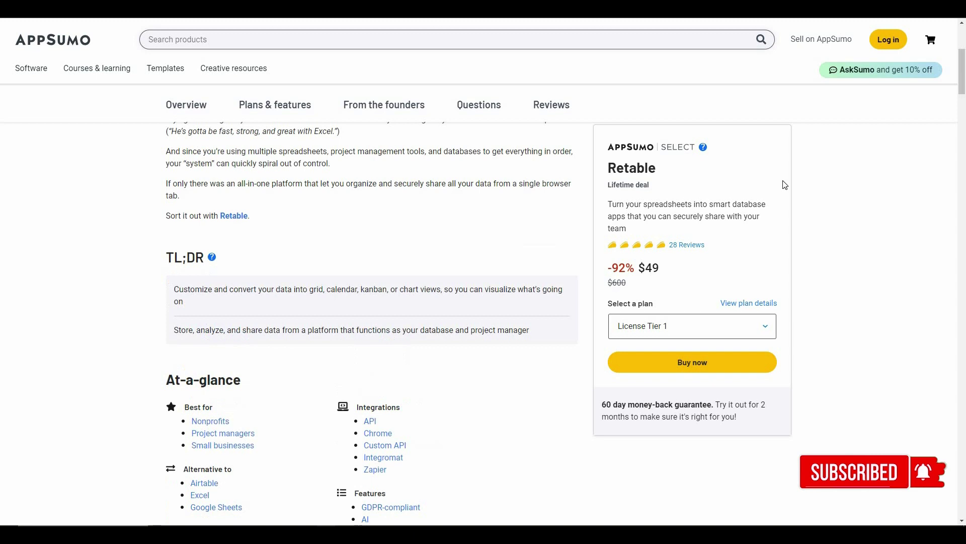
scroll(783, 184, "up", 1)
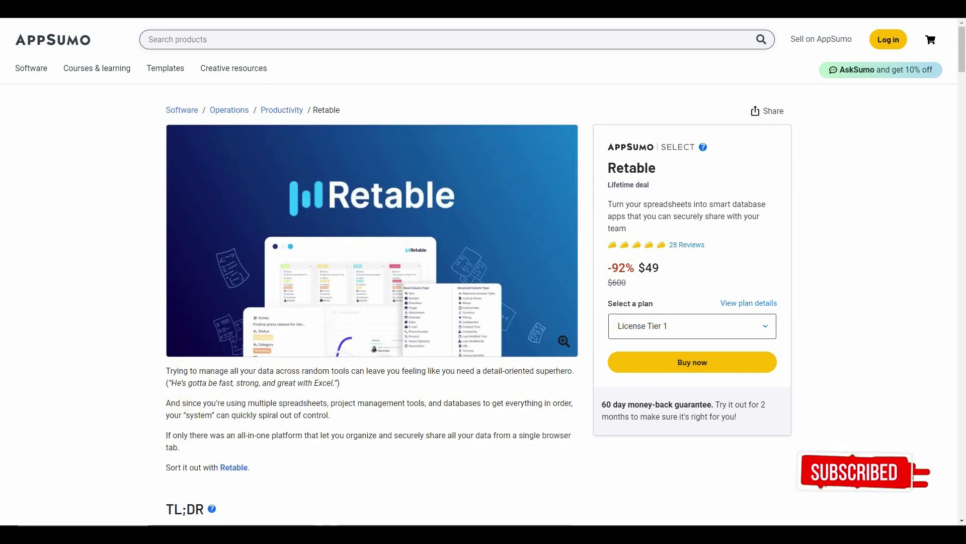